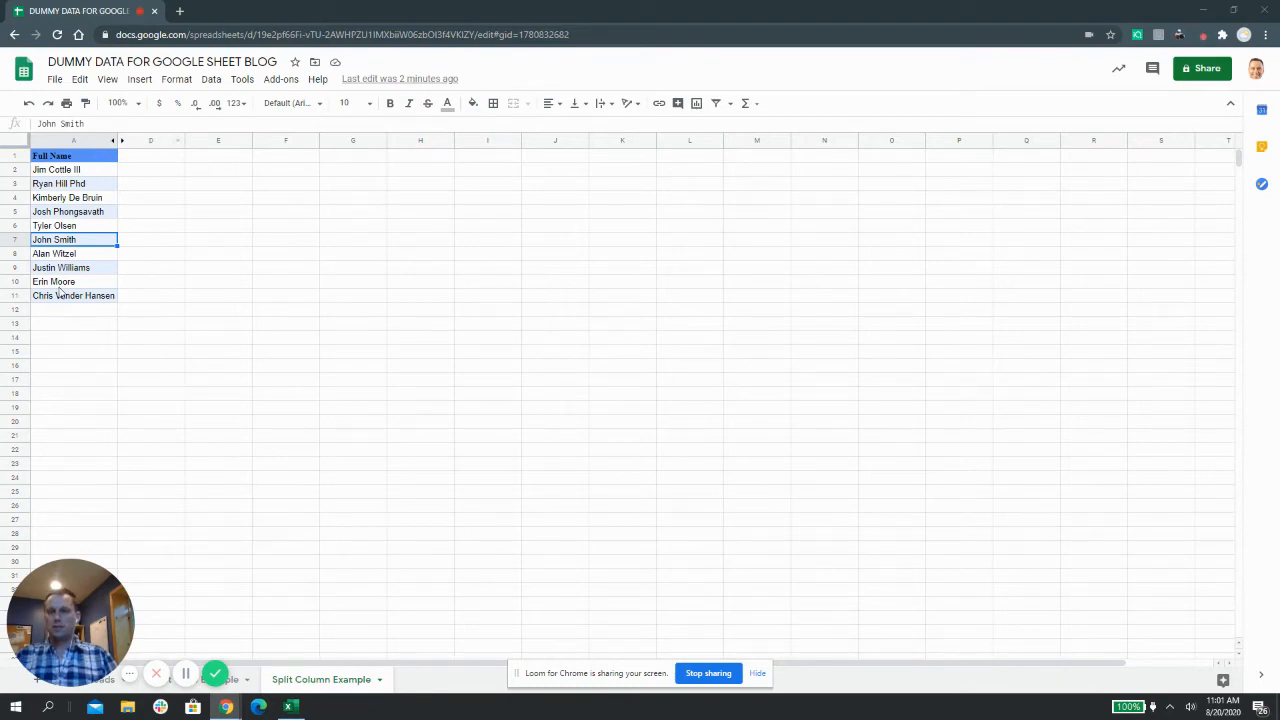
# Step: Unhide the hidden columns between columns A and D
pyautogui.moveTo(135, 142); pyautogui.dragTo(98, 147)
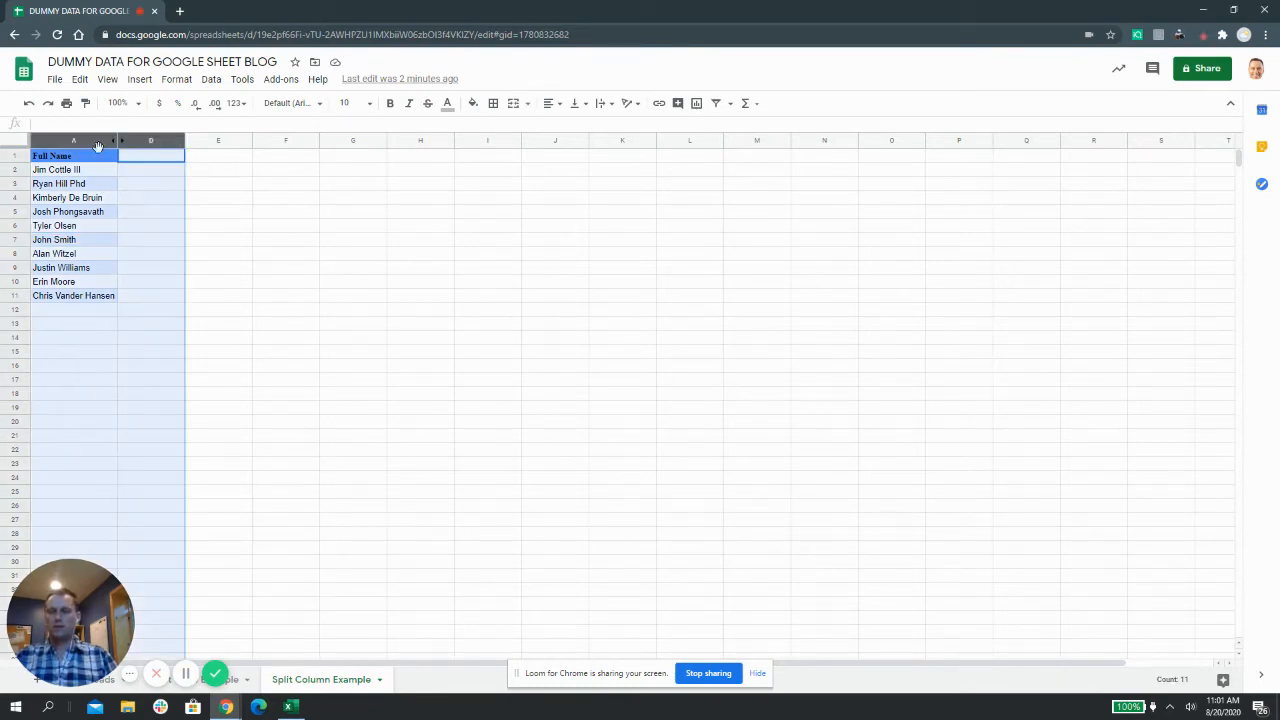
pyautogui.rightClick(98, 147)
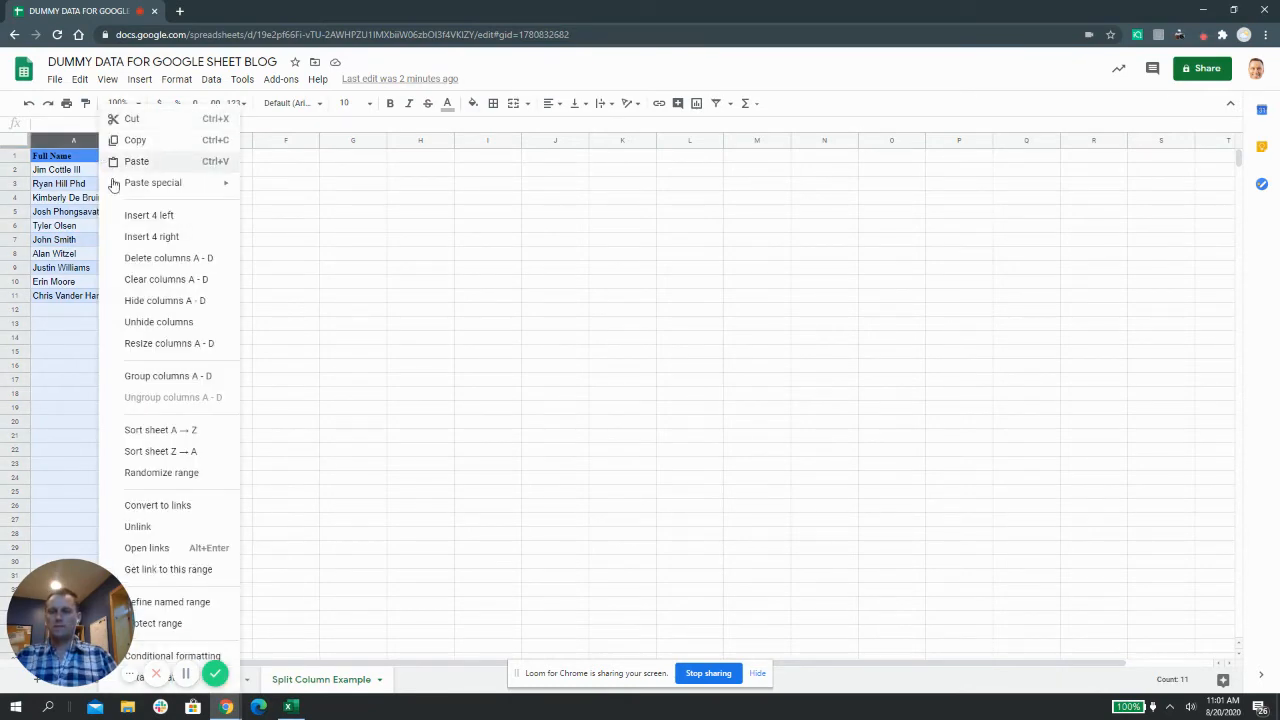
pyautogui.click(140, 322)
pyautogui.click(146, 228)
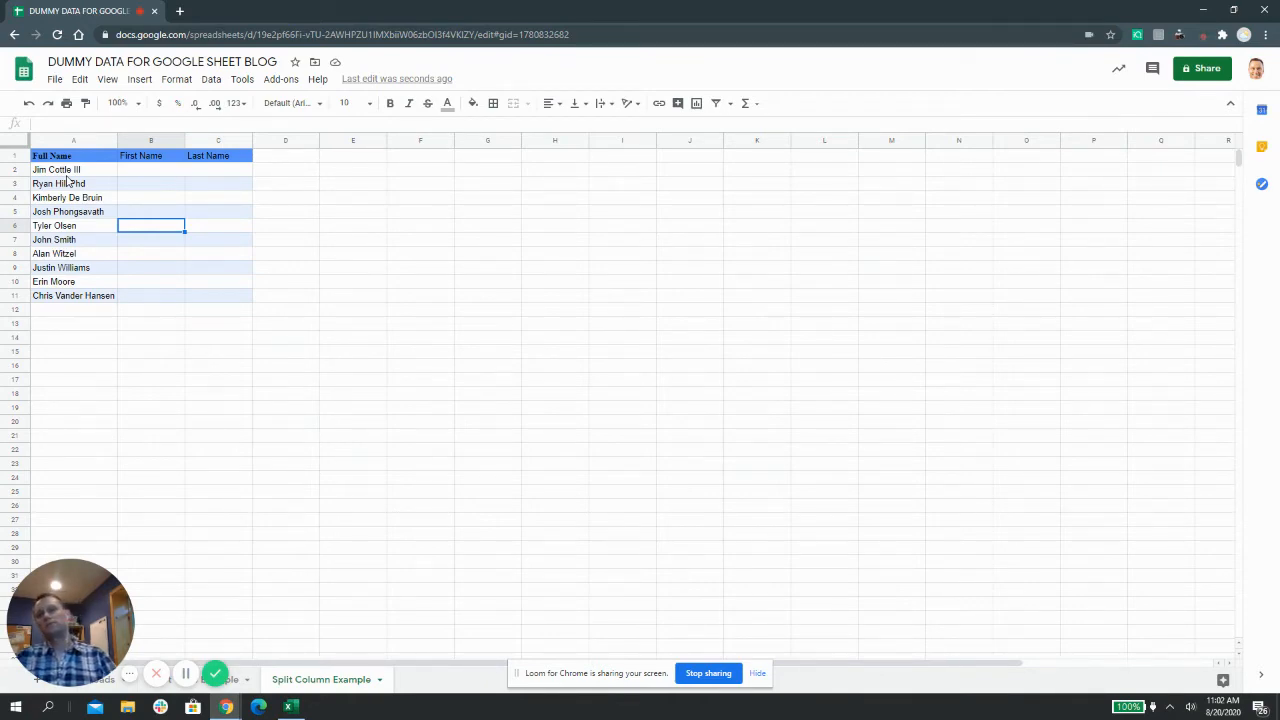
# Step: Split the full names in A2:A11 into separate columns, using Space as the separator
pyautogui.click(68, 170)
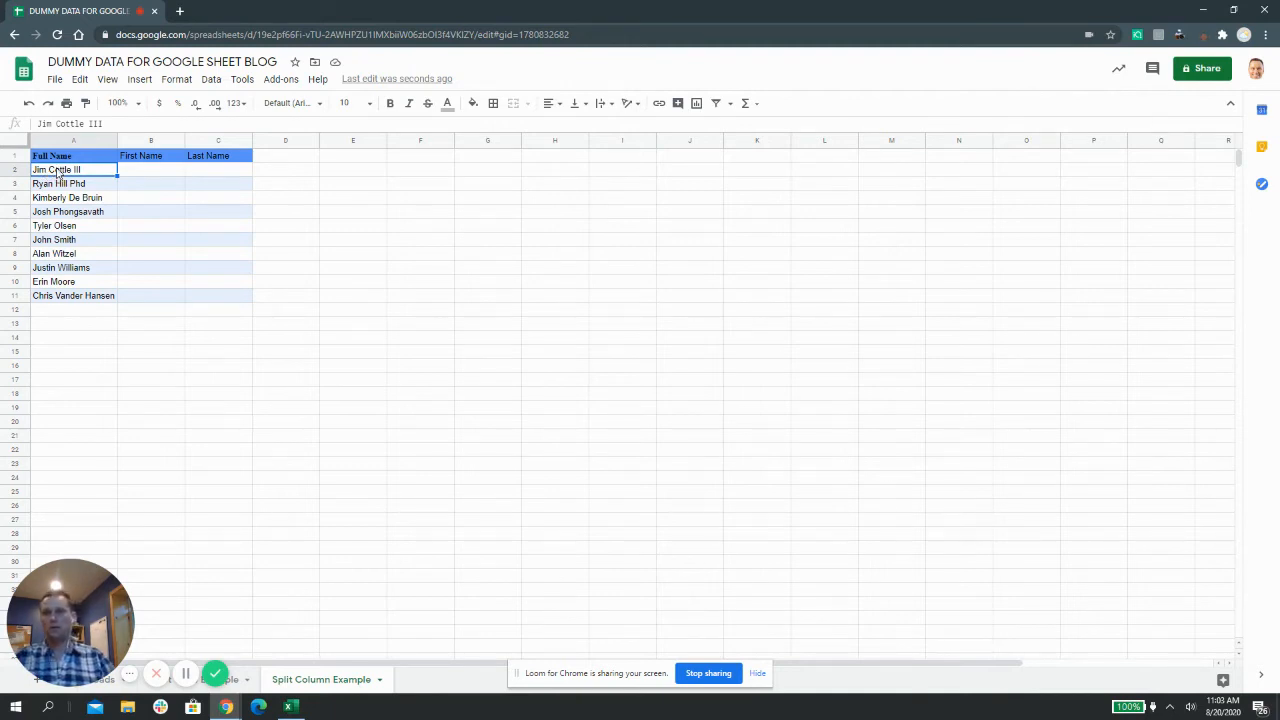
pyautogui.moveTo(58, 172); pyautogui.dragTo(74, 296)
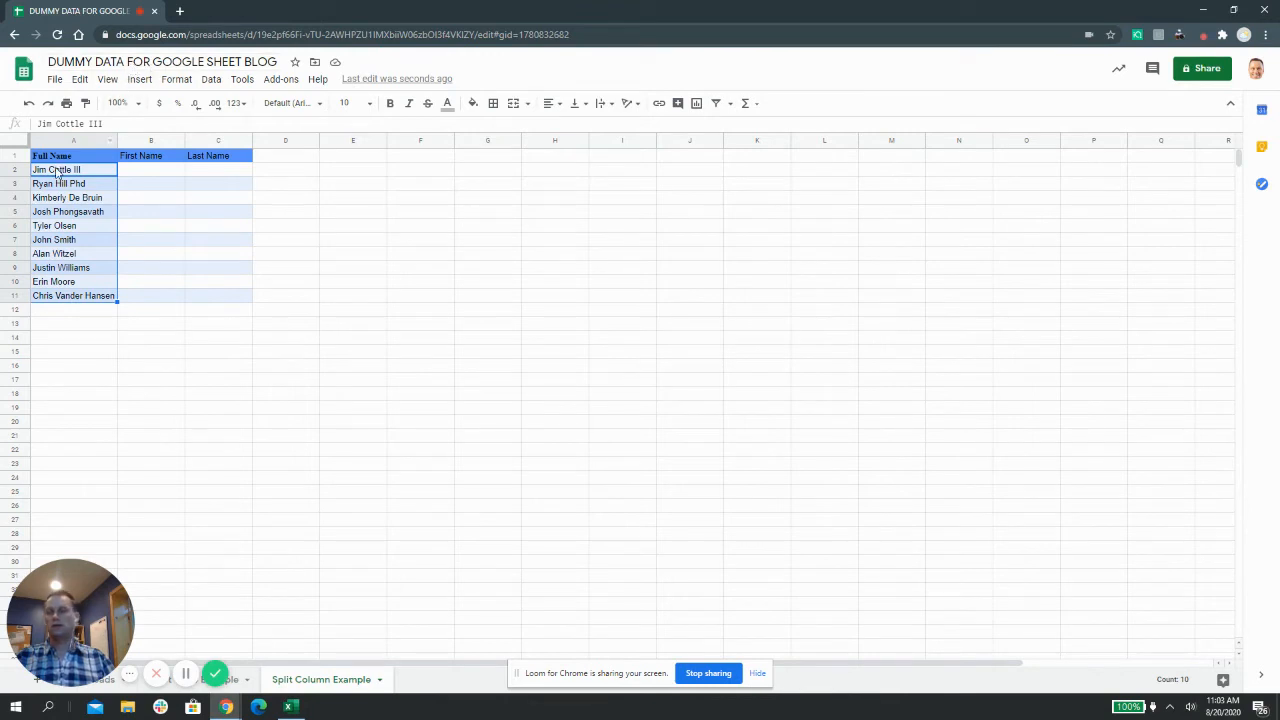
pyautogui.click(211, 83)
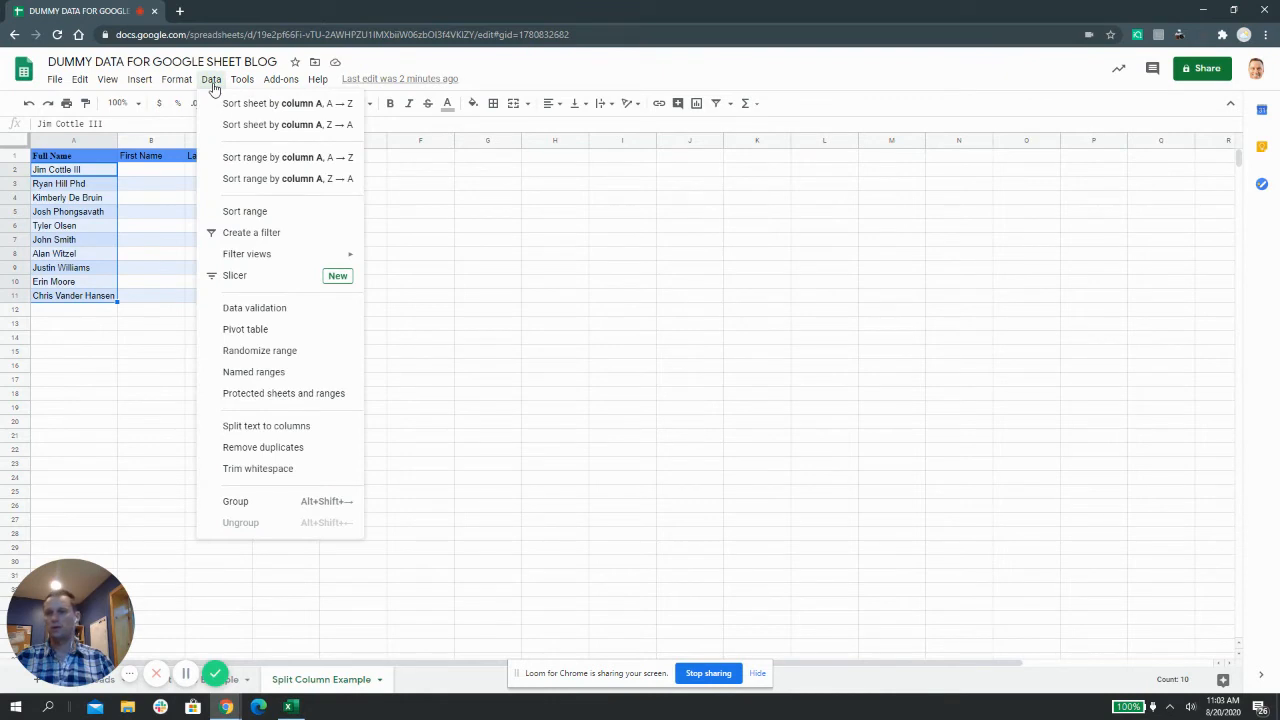
pyautogui.click(237, 427)
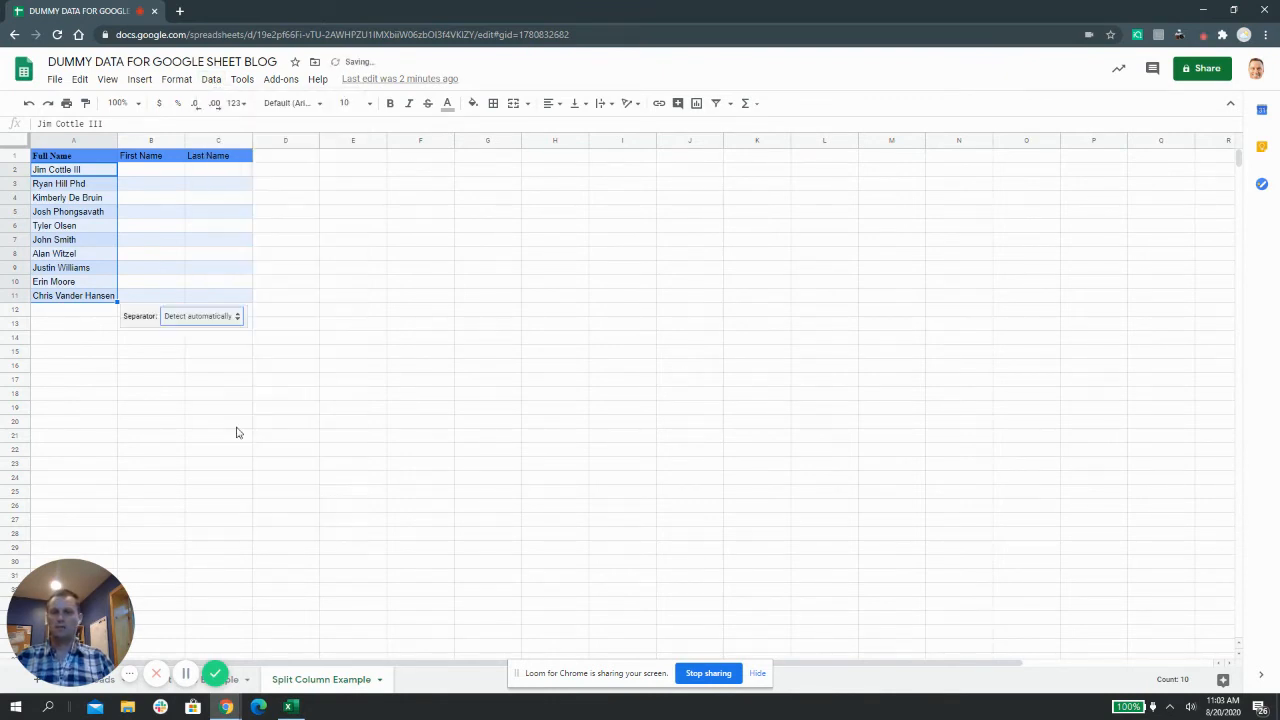
pyautogui.click(189, 317)
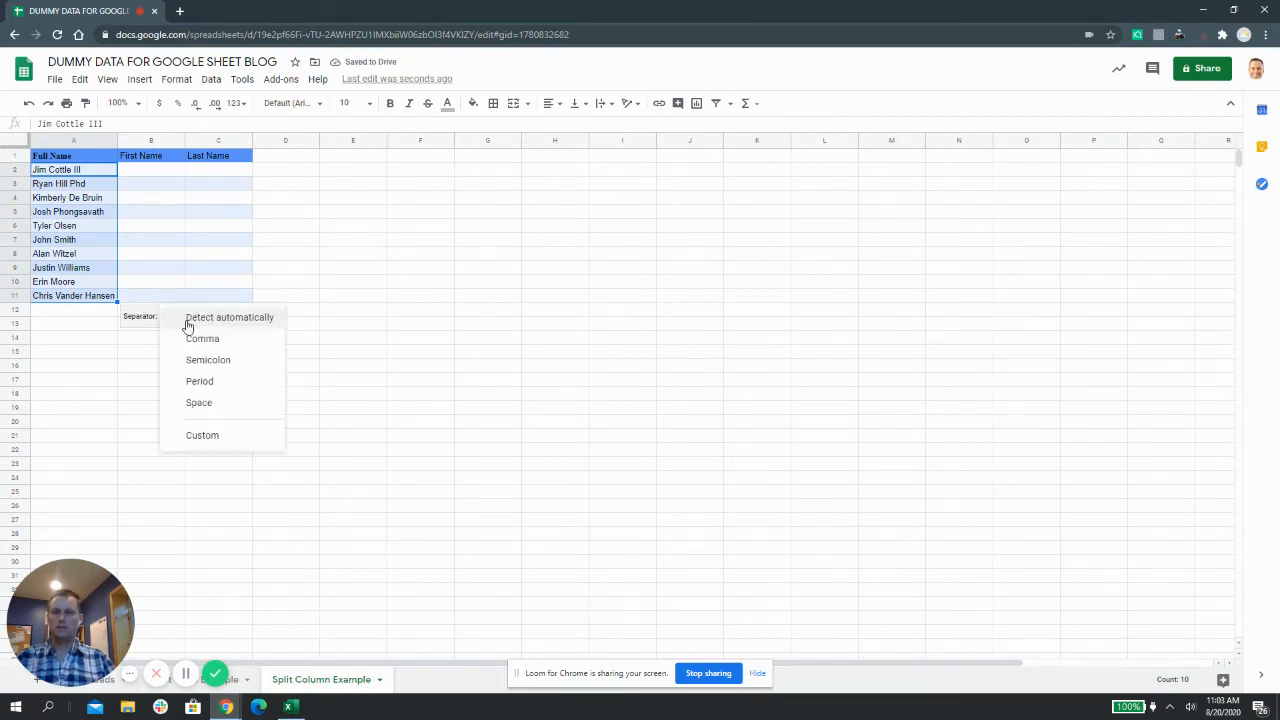
pyautogui.click(199, 404)
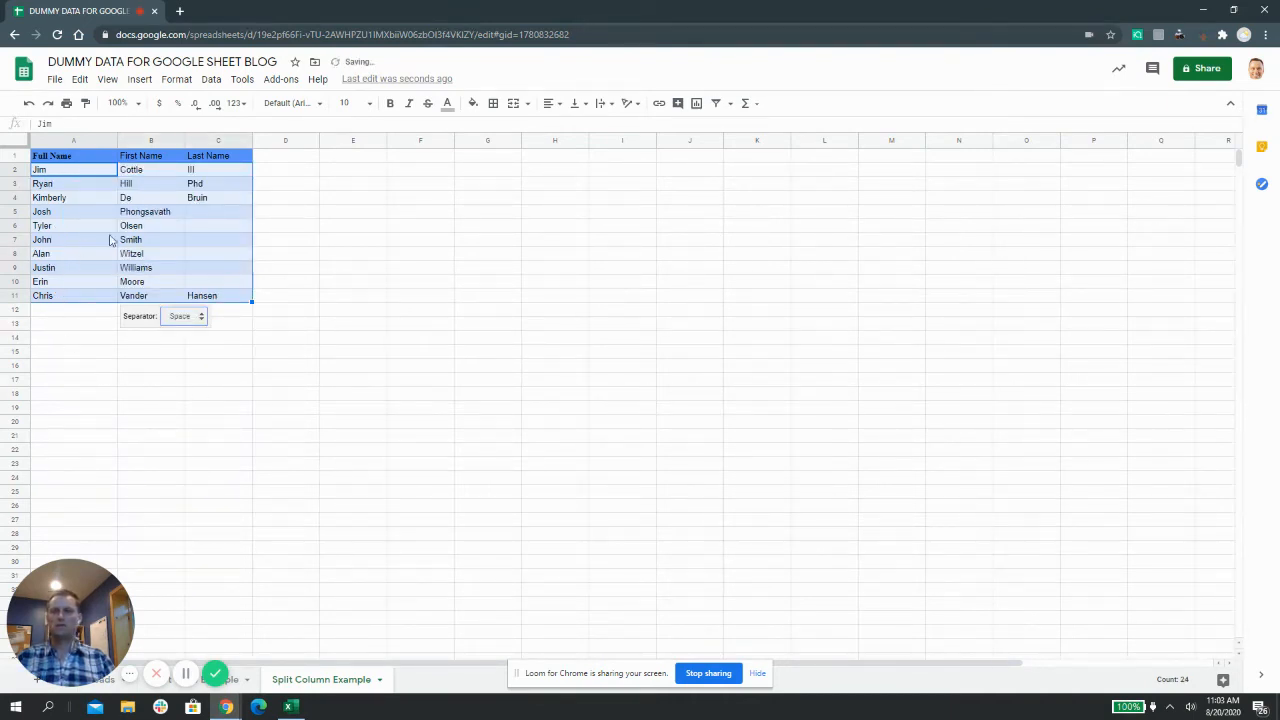
pyautogui.click(224, 352)
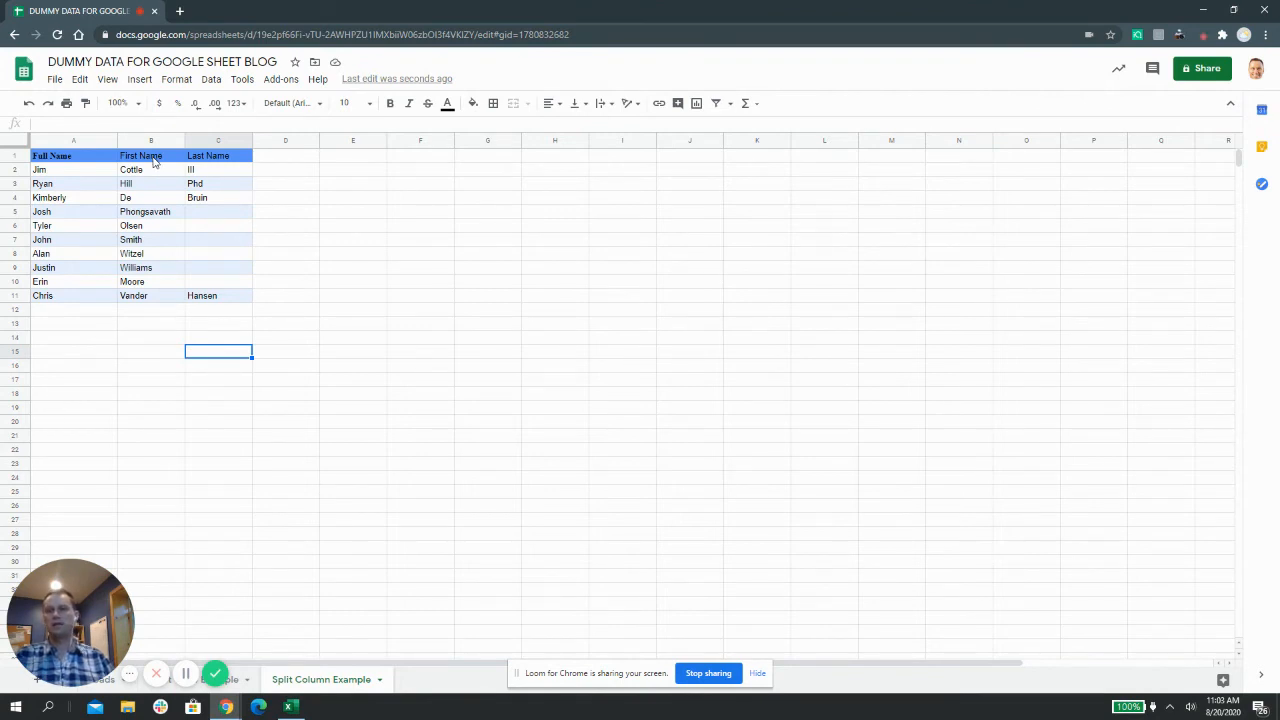
# Step: Change the header in cell A1 to "First Name"
pyautogui.click(64, 157)
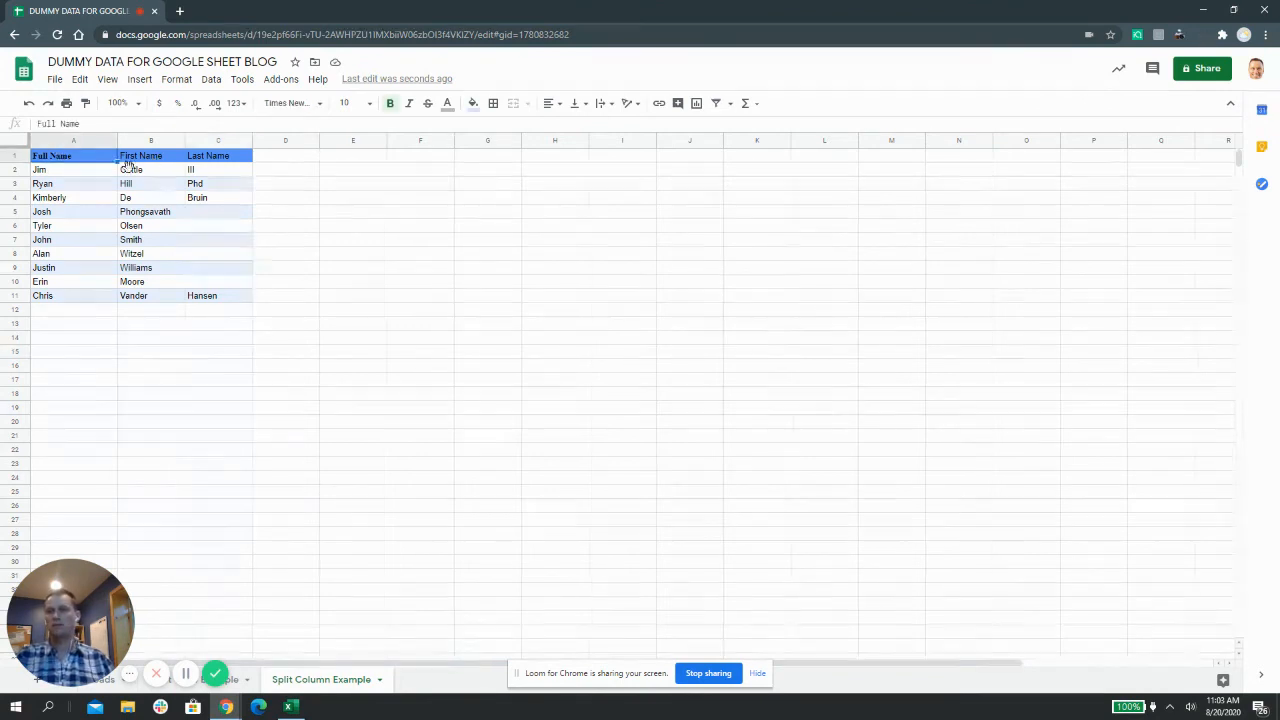
pyautogui.click(56, 123)
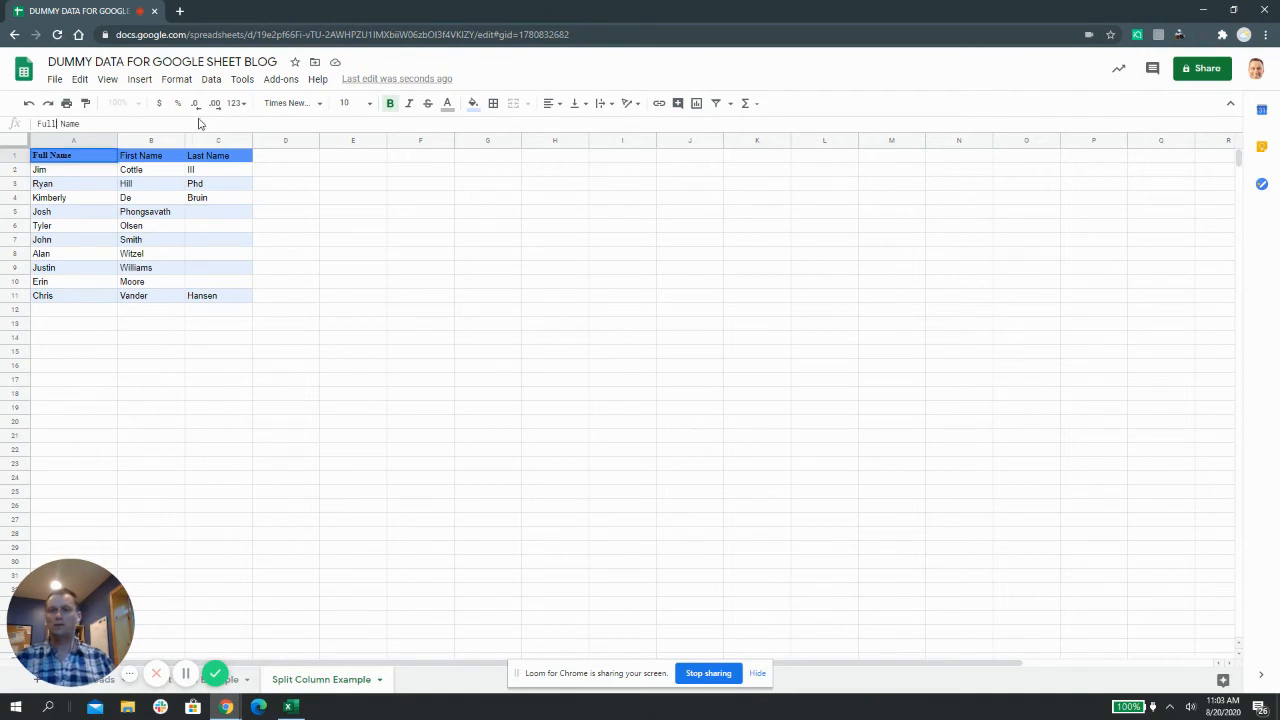
pyautogui.press('BackSpace')
pyautogui.press('BackSpace')
pyautogui.press('BackSpace')
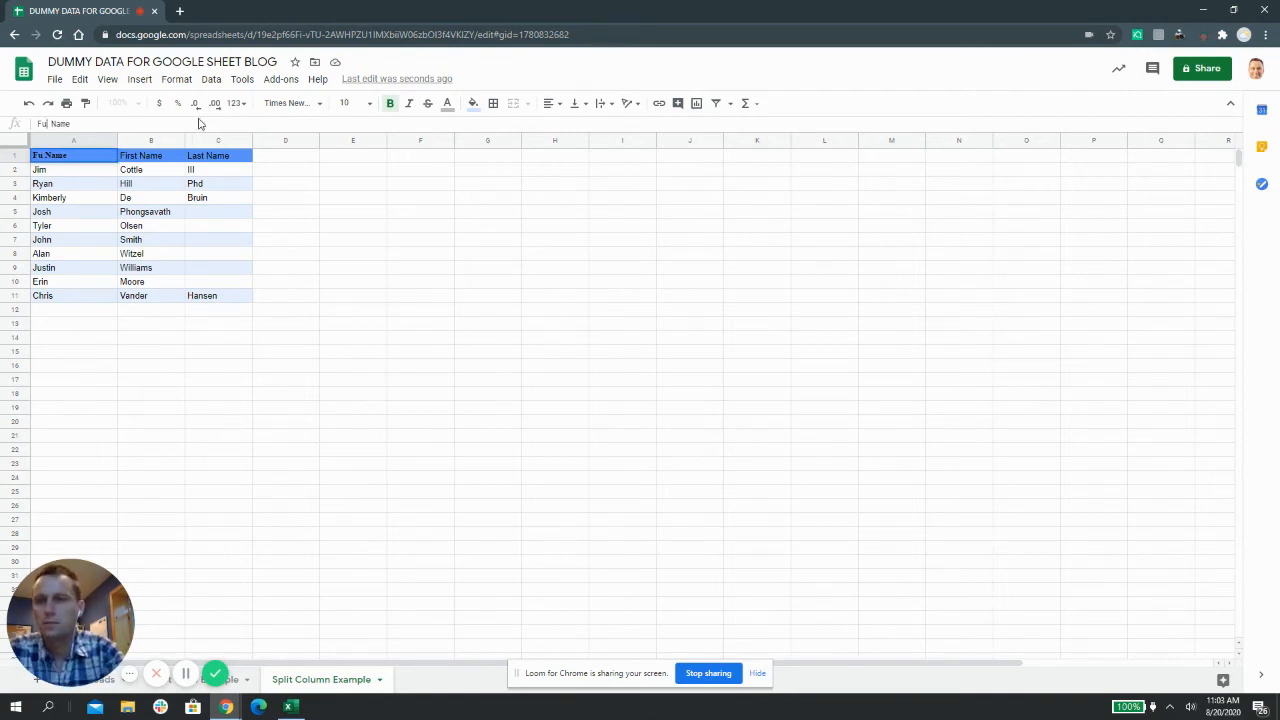
pyautogui.write('irst')
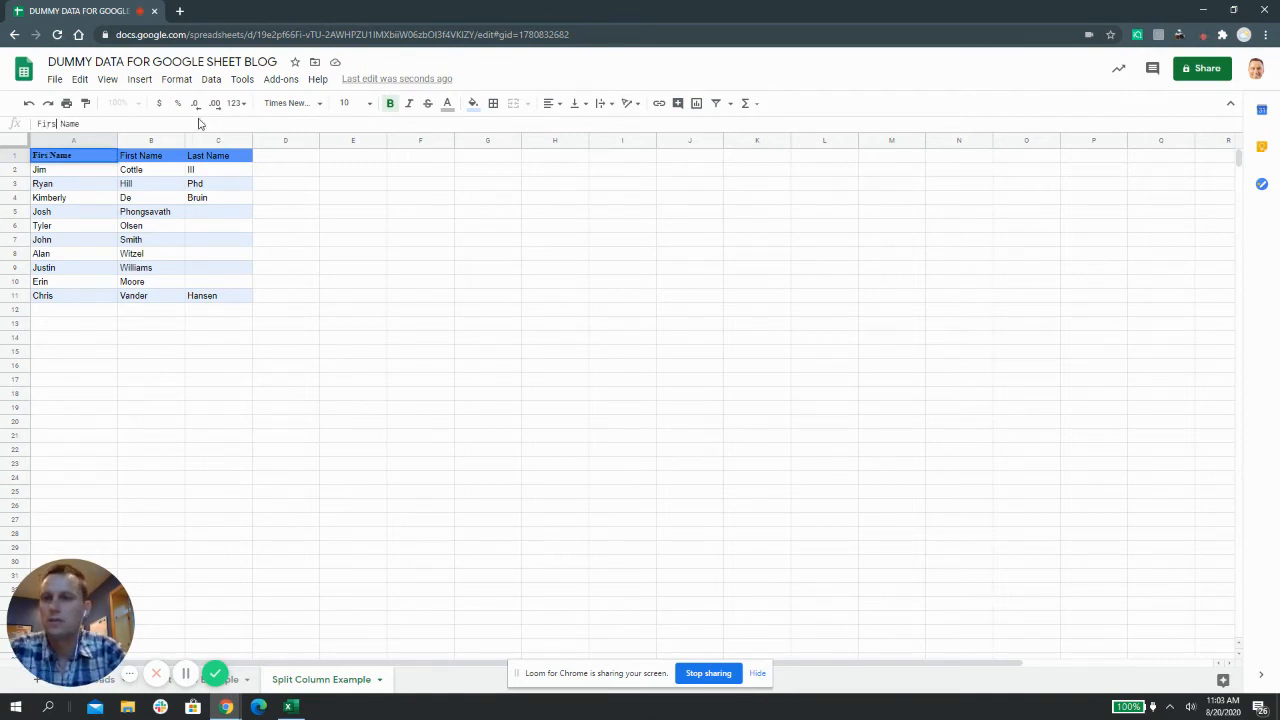
pyautogui.press('Tab')
# Step: Change the header in cell B1 to "Last Name"
pyautogui.write('Nam')
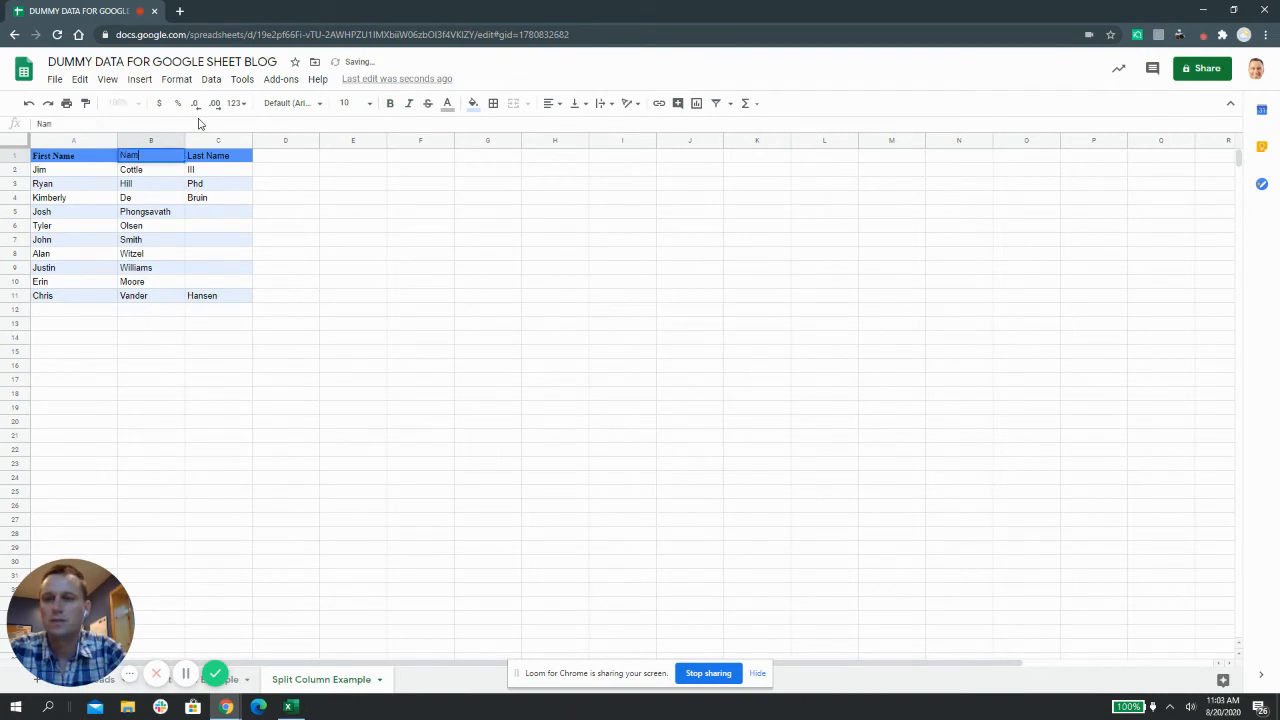
pyautogui.write('e')
pyautogui.press('Return')
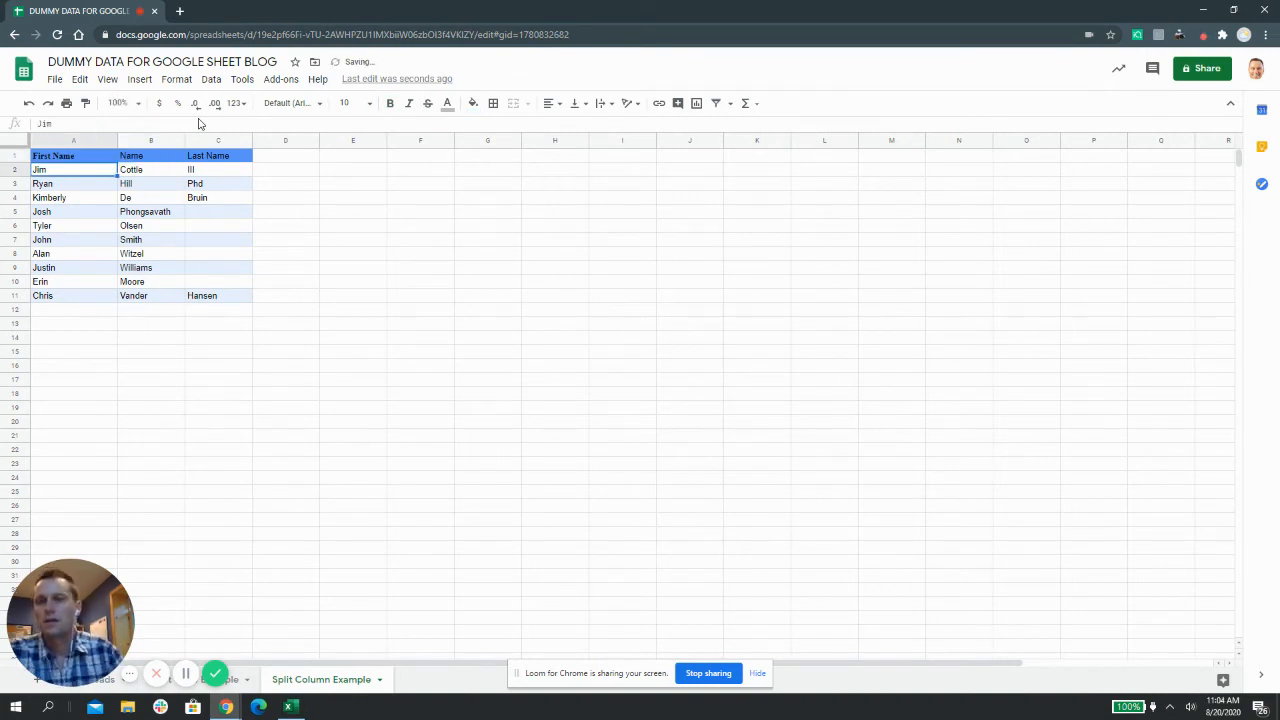
pyautogui.click(121, 155)
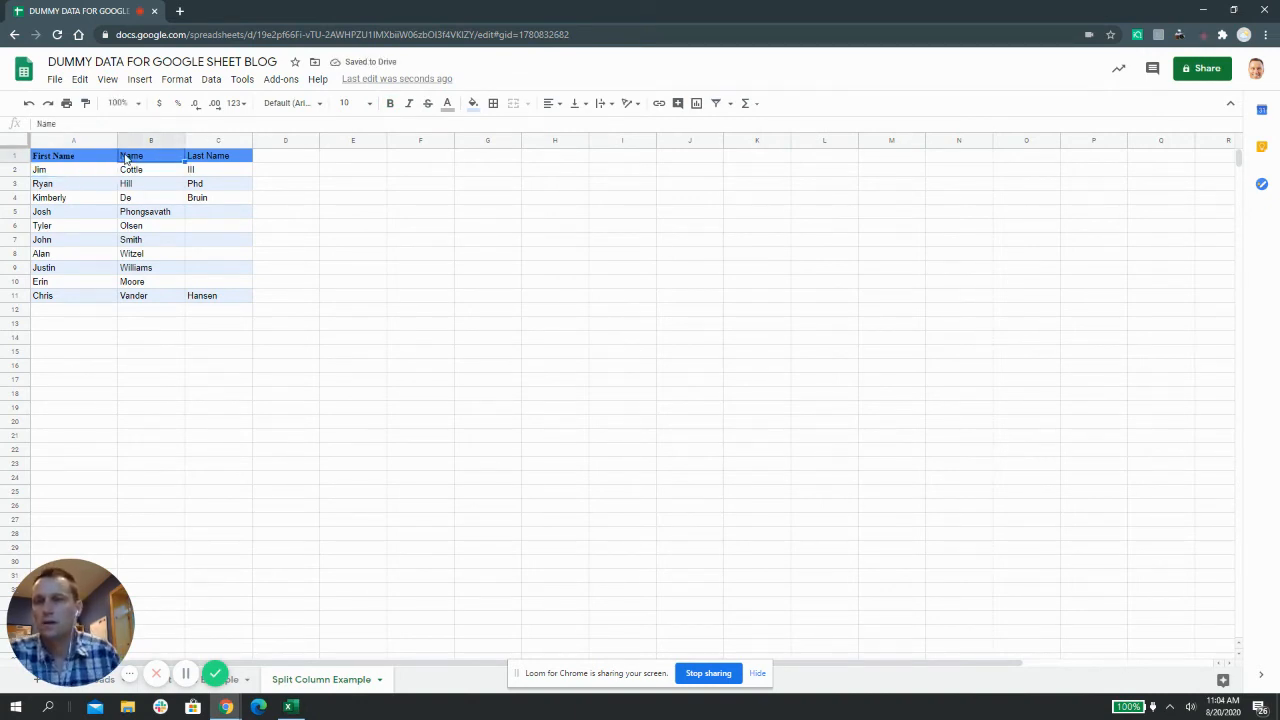
pyautogui.click(45, 124)
pyautogui.write('Last')
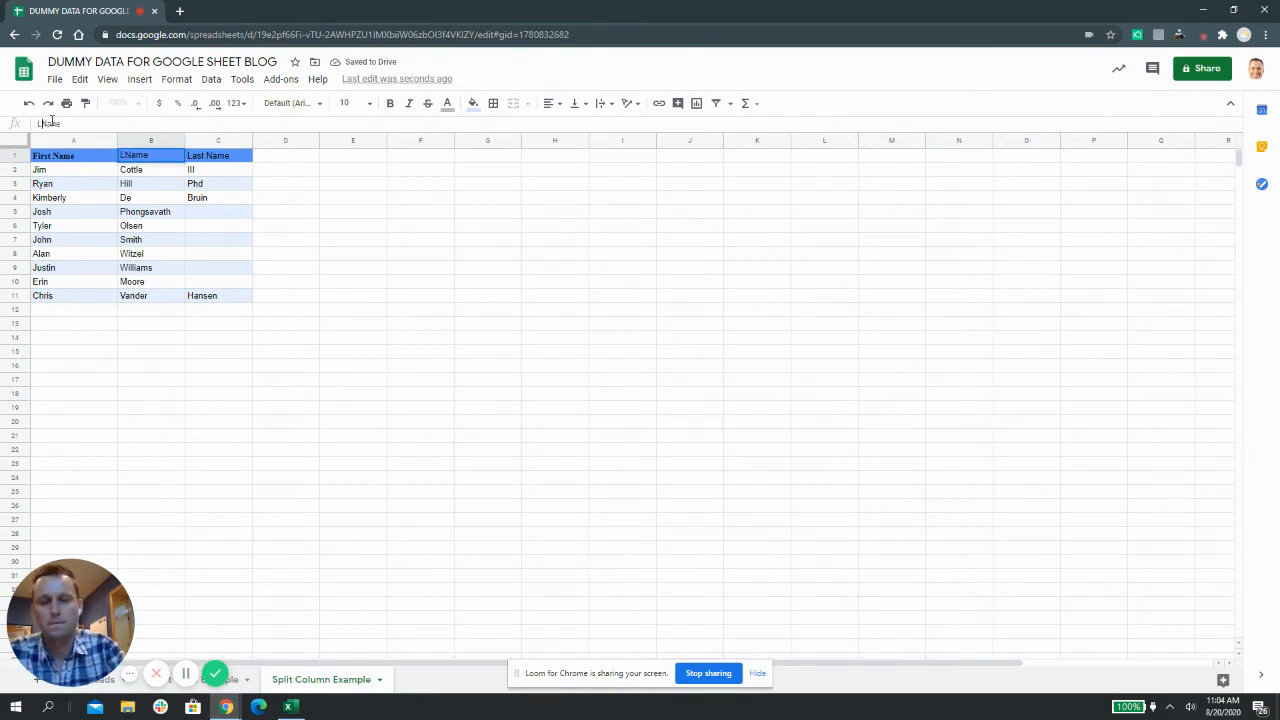
pyautogui.press('Return')
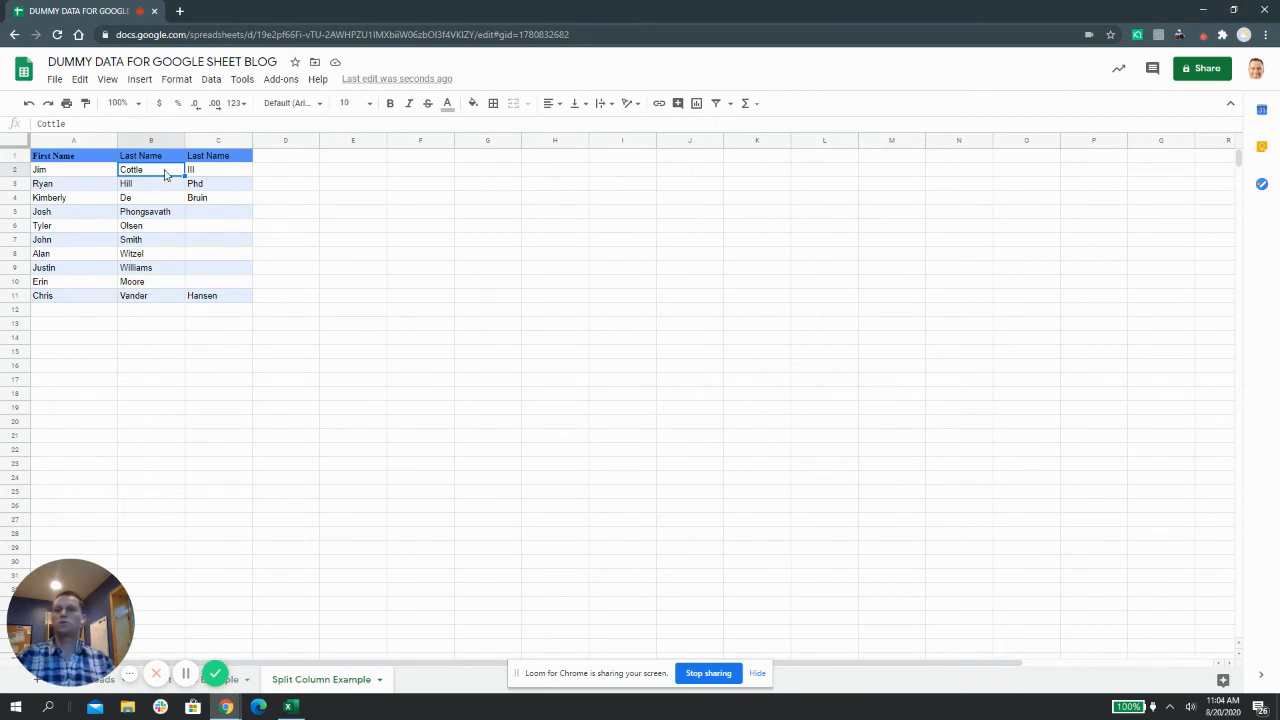
# Step: Copy the suffix "III" from C2 and append it after the last name in B2, separated by a space
pyautogui.click(212, 175)
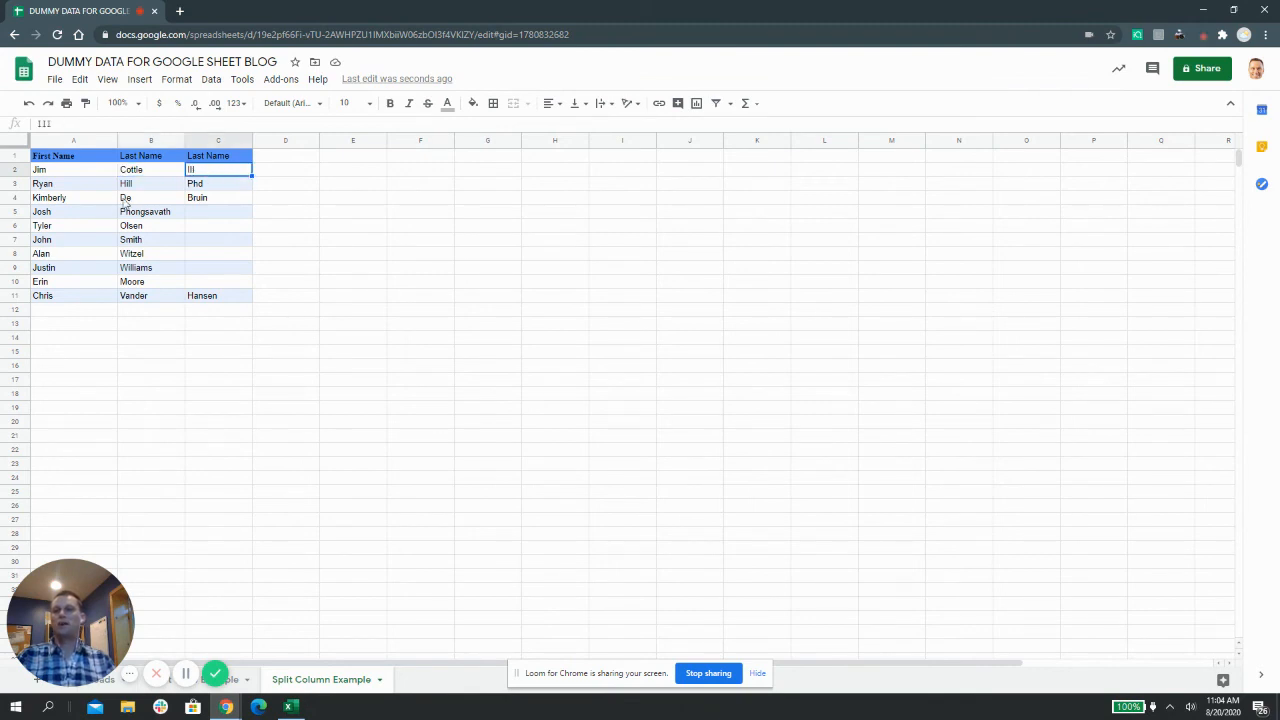
pyautogui.doubleClick(45, 123)
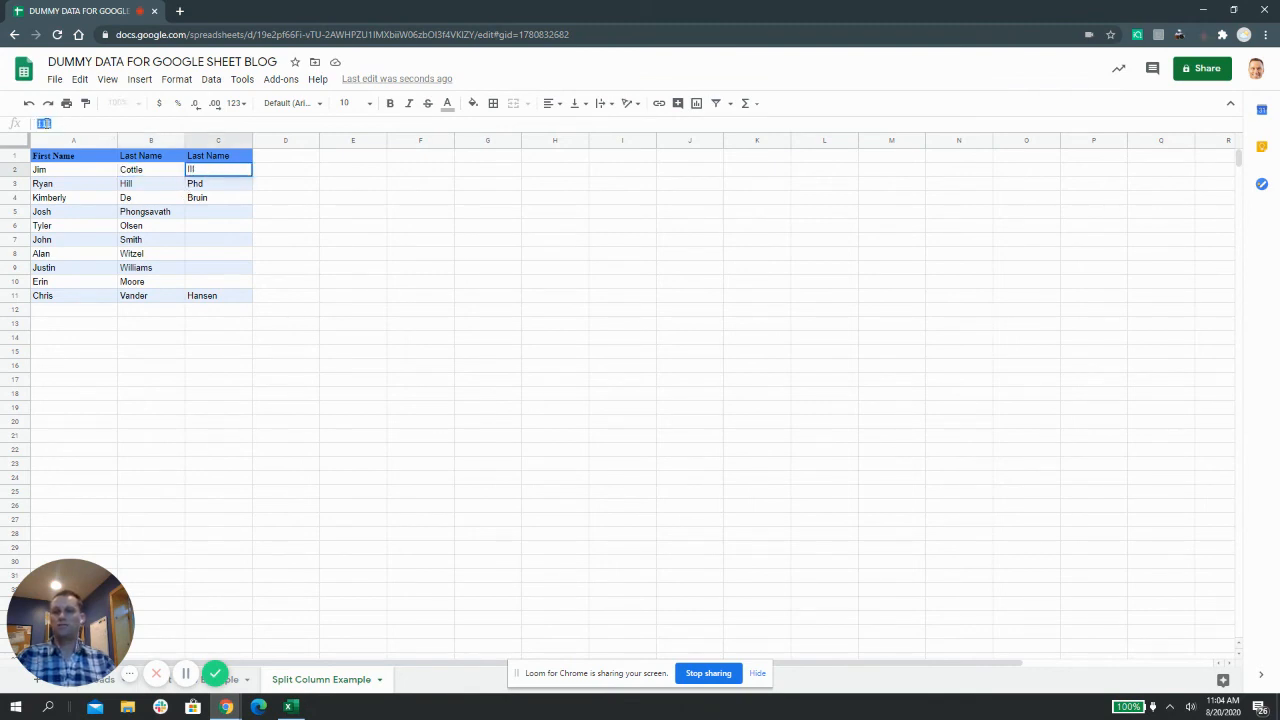
pyautogui.rightClick(45, 123)
pyautogui.click(71, 155)
pyautogui.click(125, 172)
pyautogui.click(80, 124)
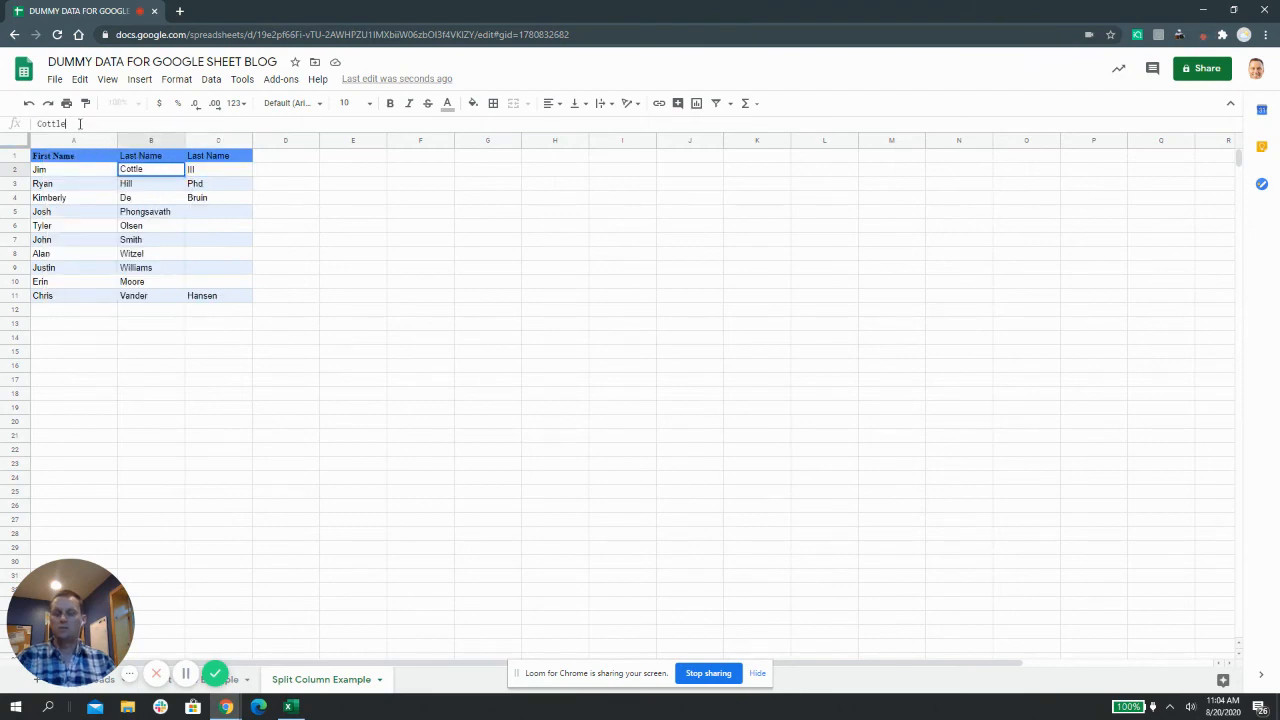
pyautogui.write('III')
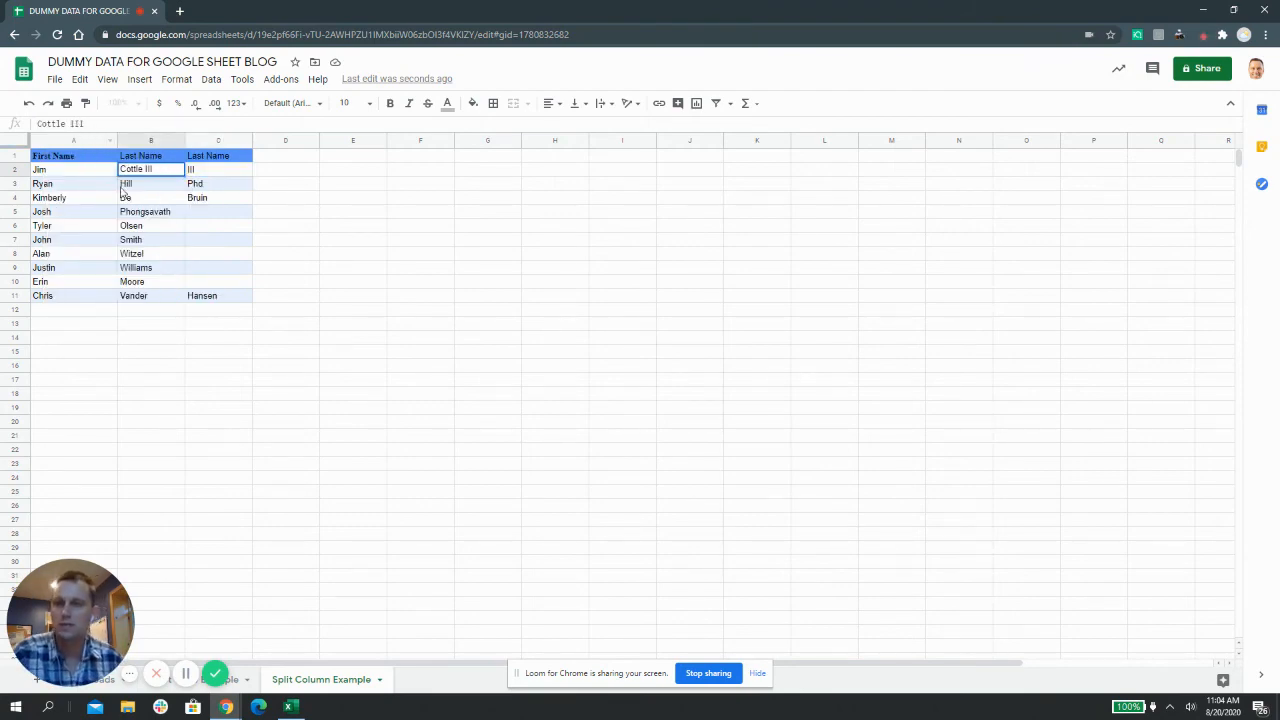
pyautogui.press('Return')
# Step: Remove "Phd" from C3 and append it after the last name in B3, separated by a space
pyautogui.click(205, 183)
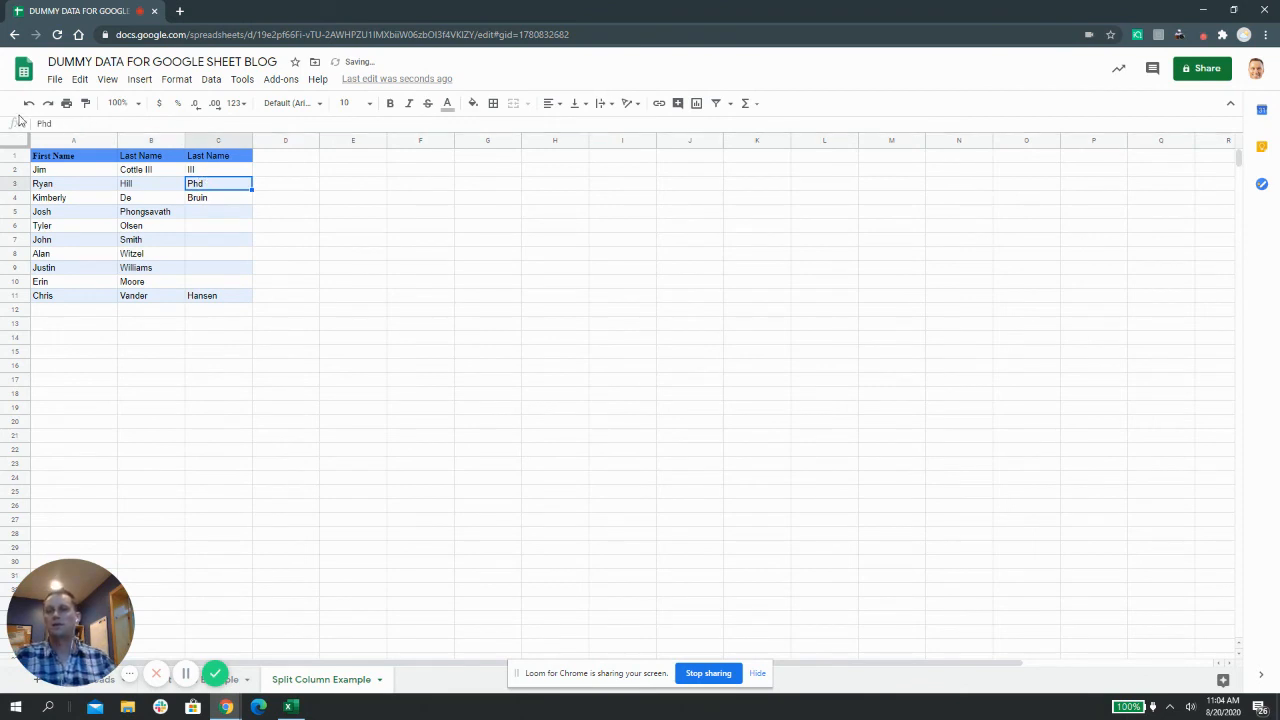
pyautogui.moveTo(54, 124); pyautogui.dragTo(18, 125)
pyautogui.press('BackSpace')
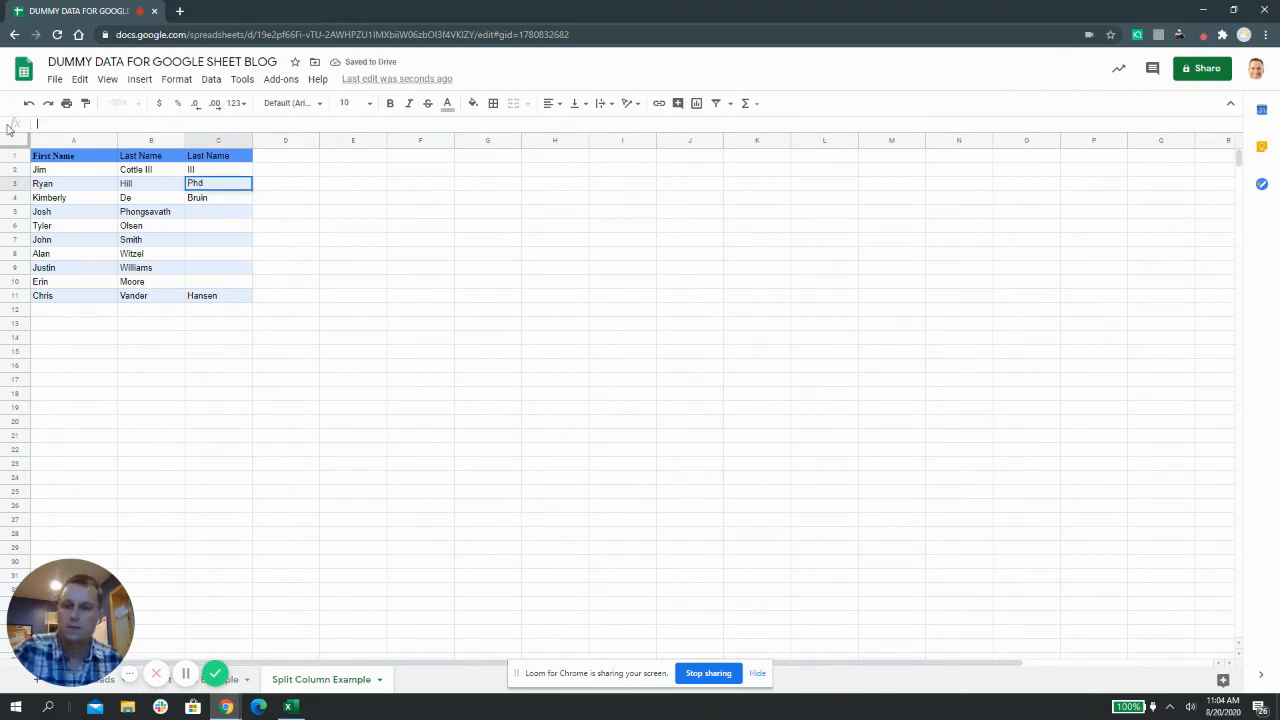
pyautogui.click(135, 185)
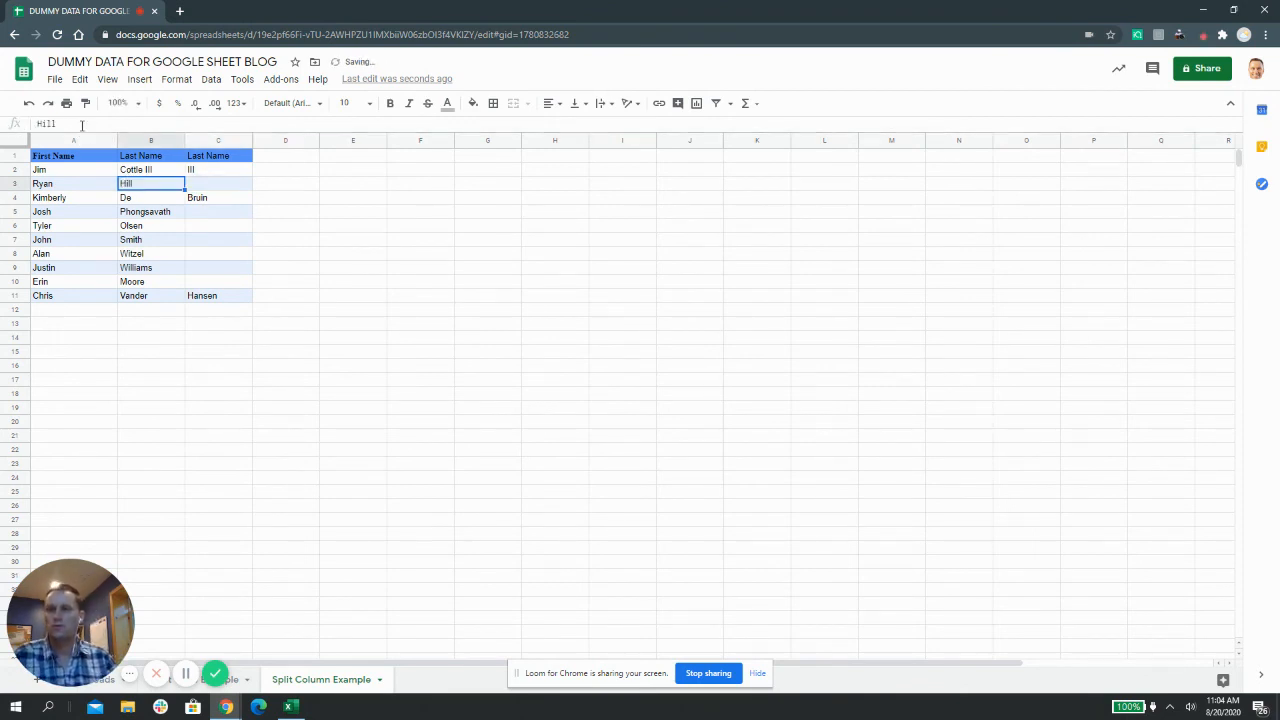
pyautogui.click(82, 124)
pyautogui.write('Phd')
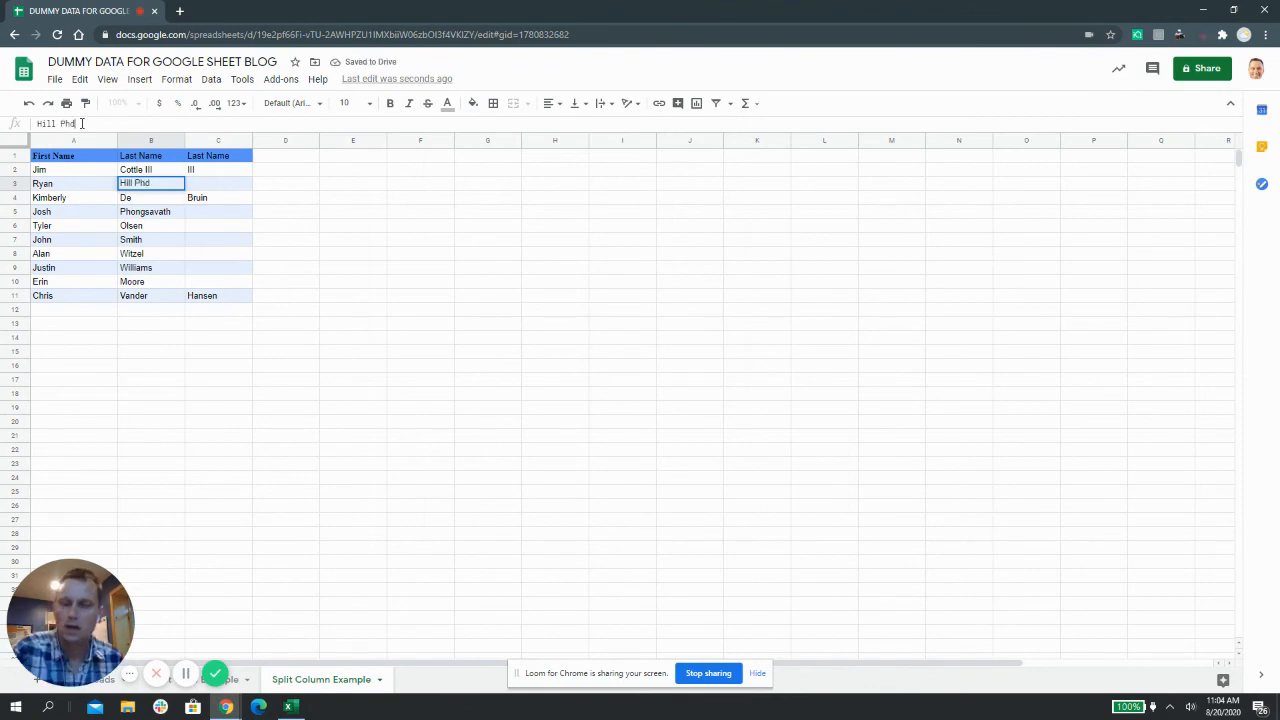
pyautogui.click(126, 212)
# Step: Cut the second part of the last name from C4 and append it to the first part in B4
pyautogui.click(199, 203)
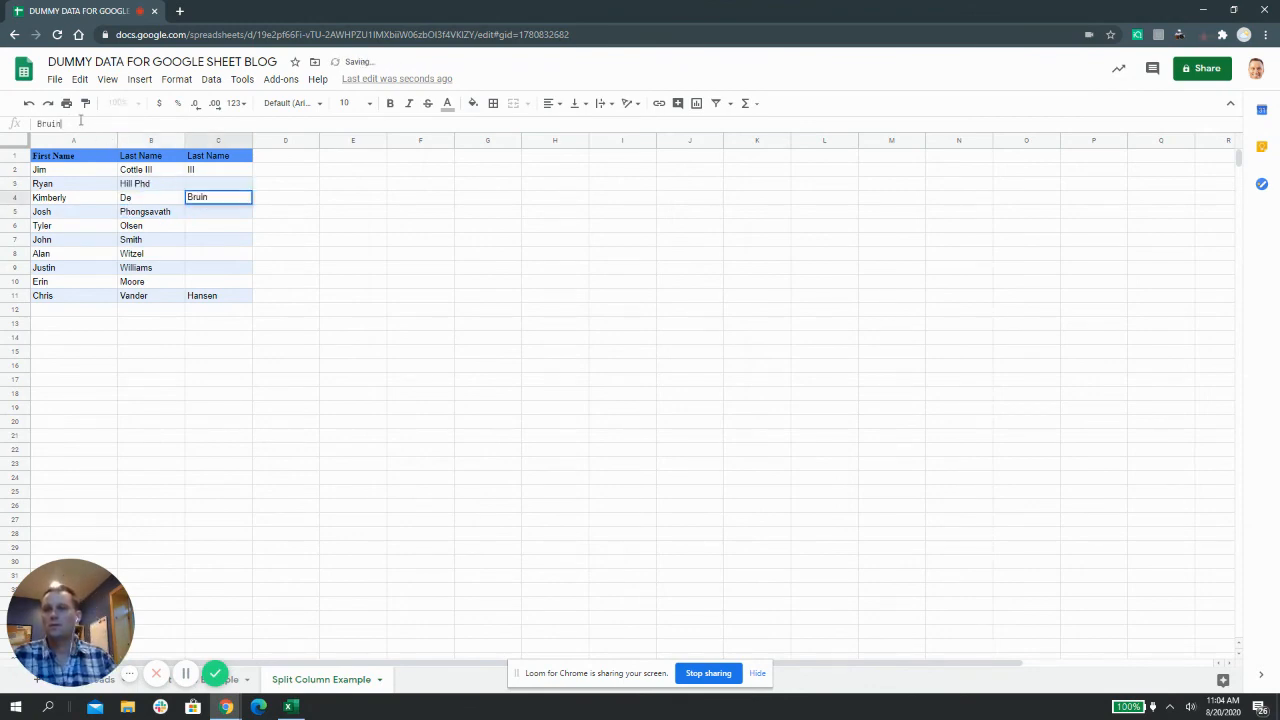
pyautogui.moveTo(64, 124); pyautogui.dragTo(27, 123)
pyautogui.hotkey('ctrl', 'x')
pyautogui.click(131, 199)
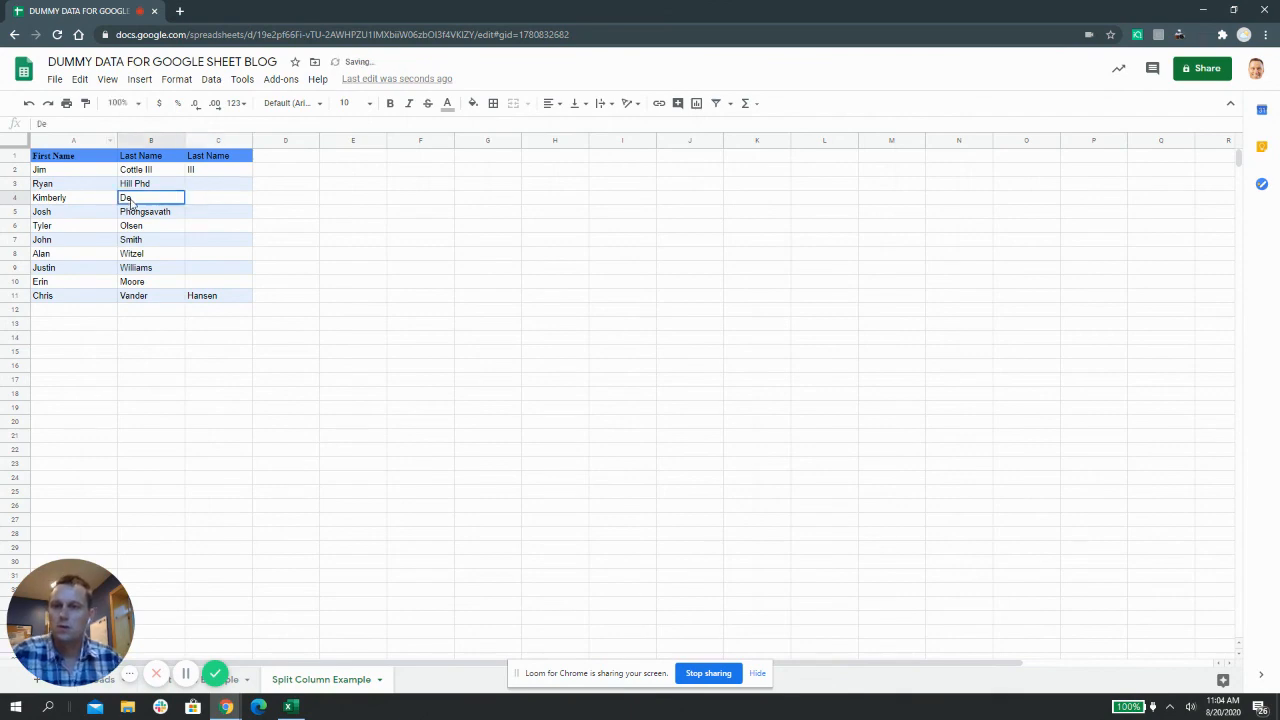
pyautogui.click(78, 122)
pyautogui.hotkey('ctrl', 'v')
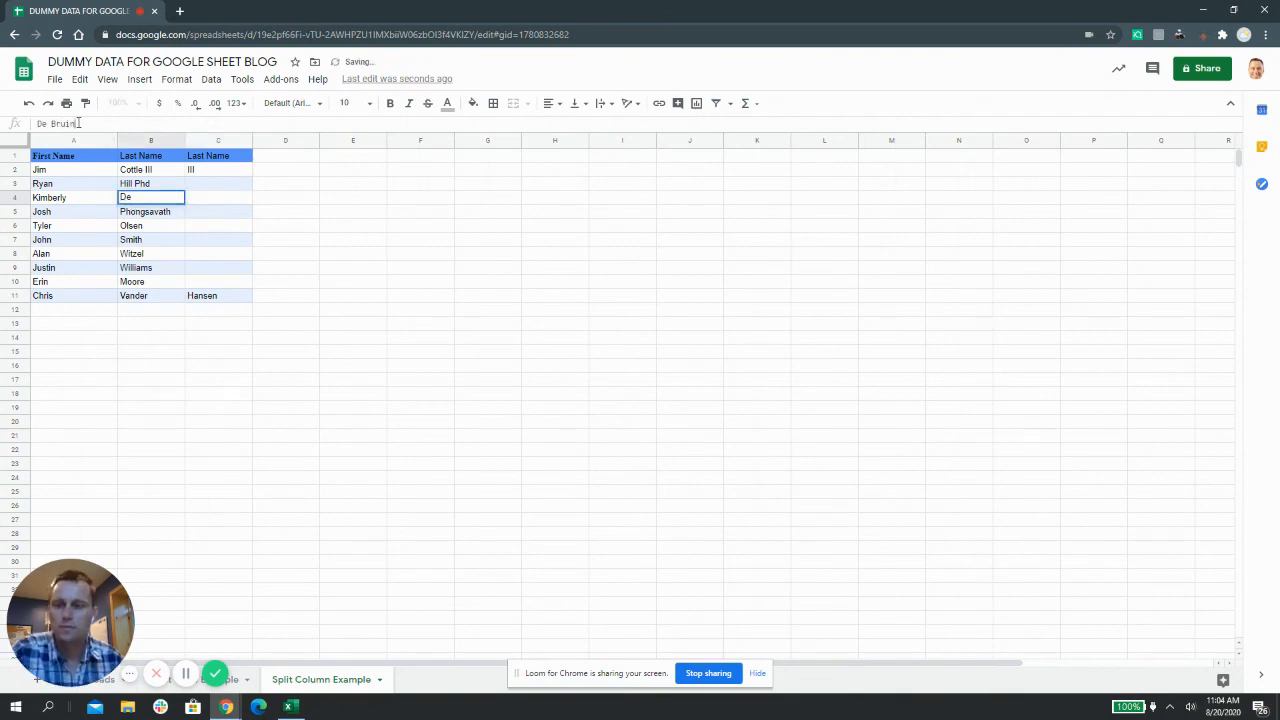
pyautogui.press('Return')
# Step: Move the second part of the last name from C11 to the end of the text in B11
pyautogui.click(195, 296)
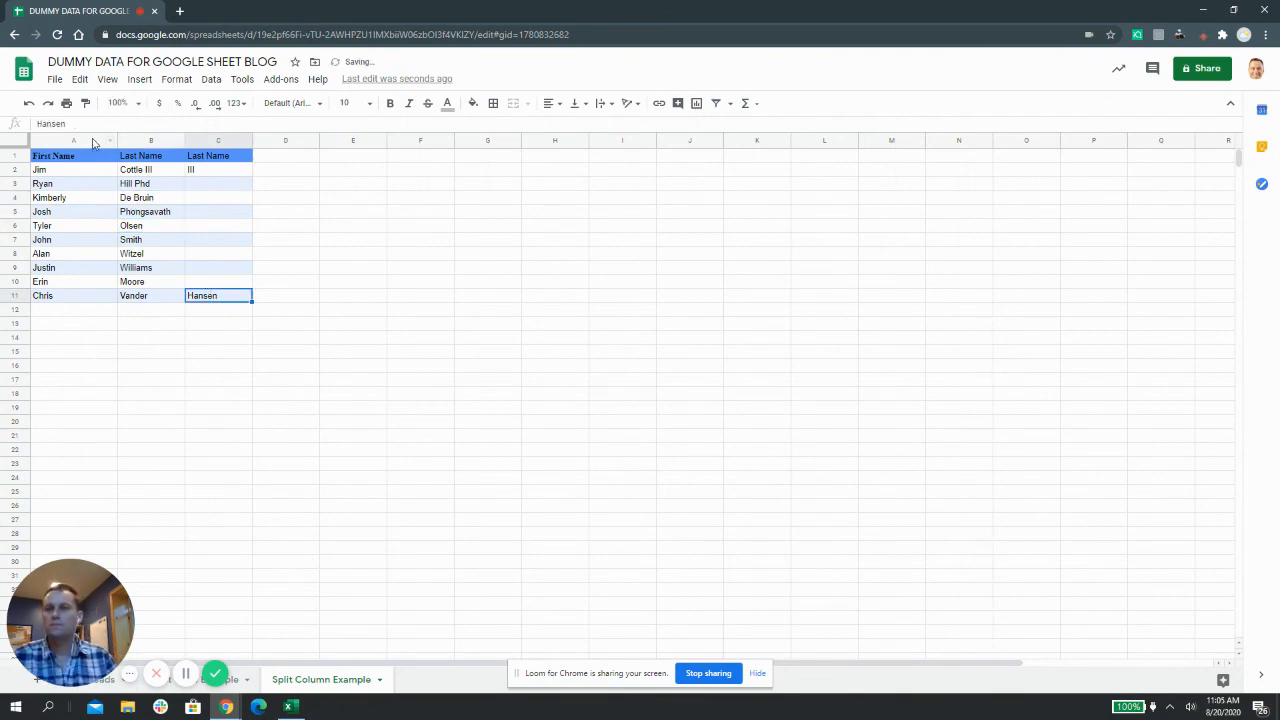
pyautogui.doubleClick(52, 124)
pyautogui.hotkey('ctrl', 'x')
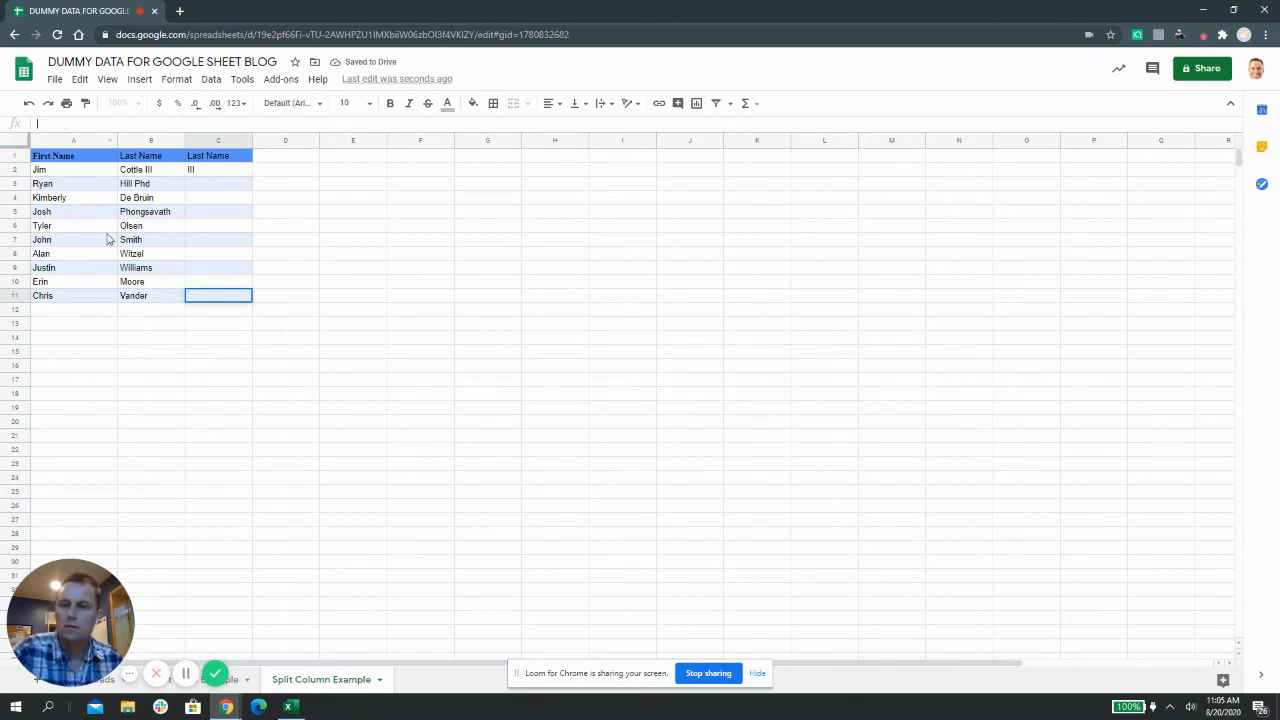
pyautogui.click(135, 296)
pyautogui.click(75, 123)
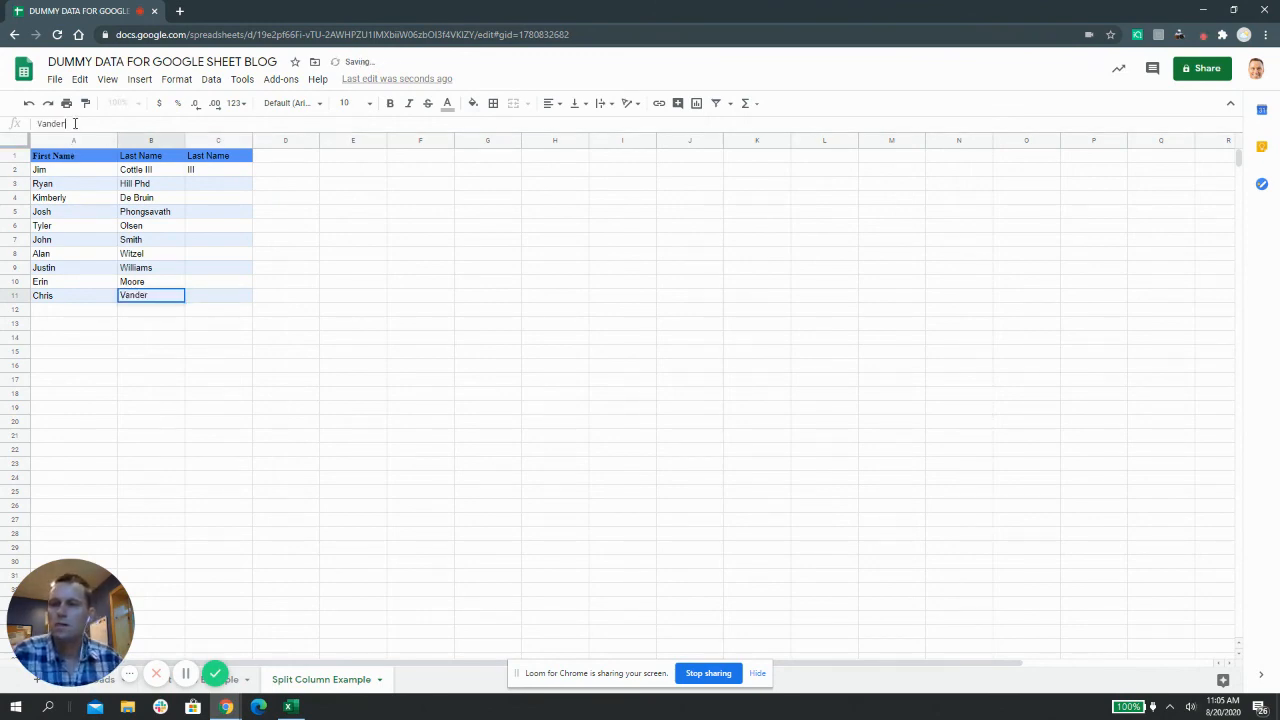
pyautogui.hotkey('ctrl', 'v')
pyautogui.click(104, 326)
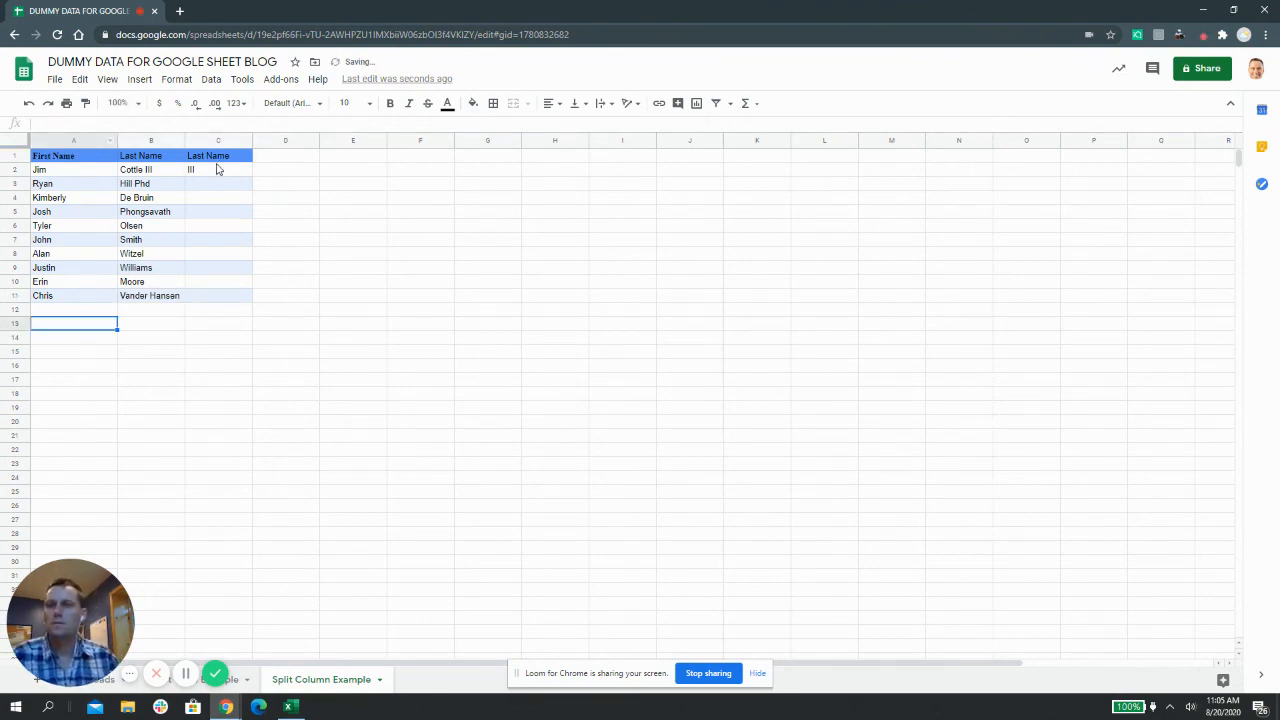
# Step: Clear the leftover suffix in C2 and delete the redundant second Last Name column C
pyautogui.click(210, 172)
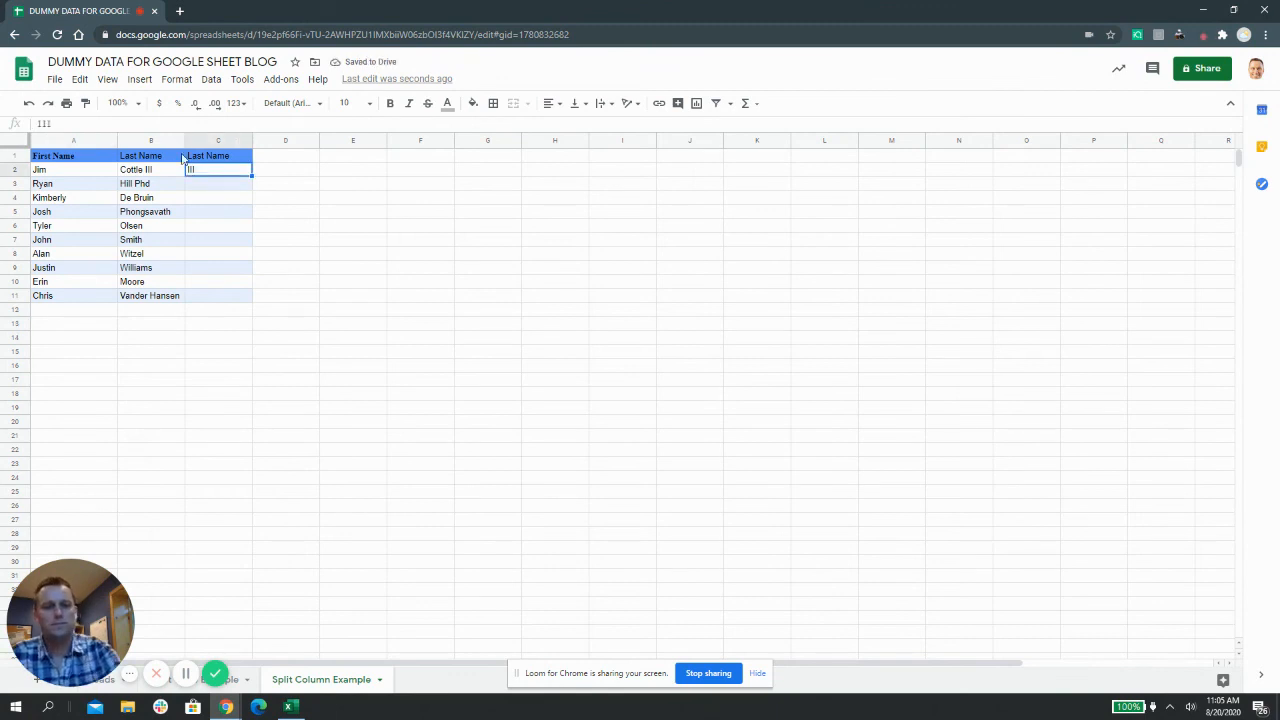
pyautogui.press('Delete')
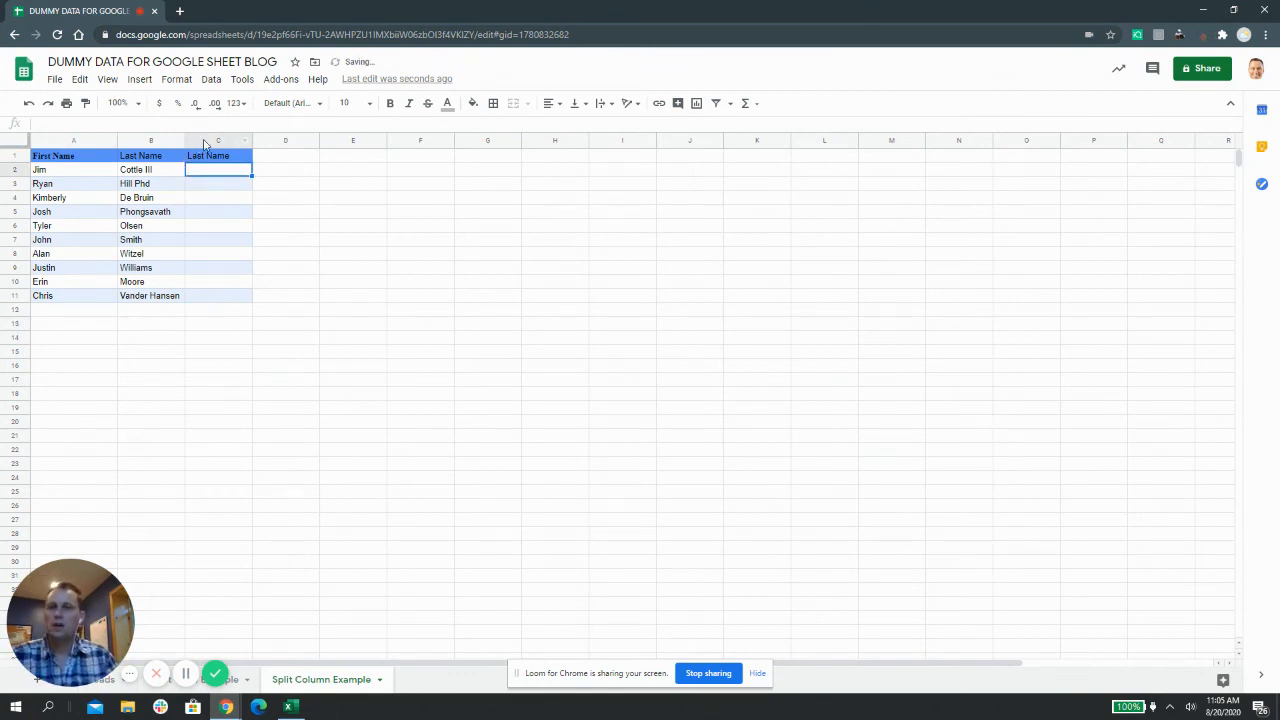
pyautogui.click(200, 140)
pyautogui.rightClick(204, 143)
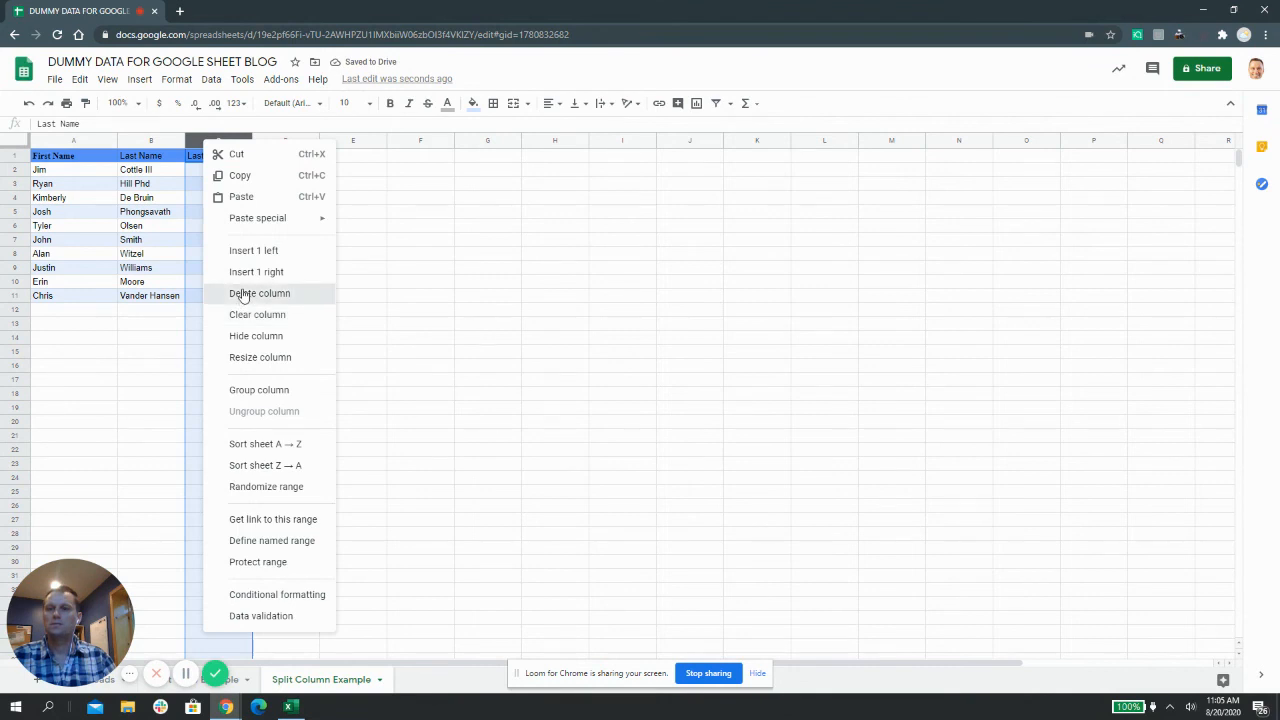
pyautogui.click(240, 293)
pyautogui.click(140, 268)
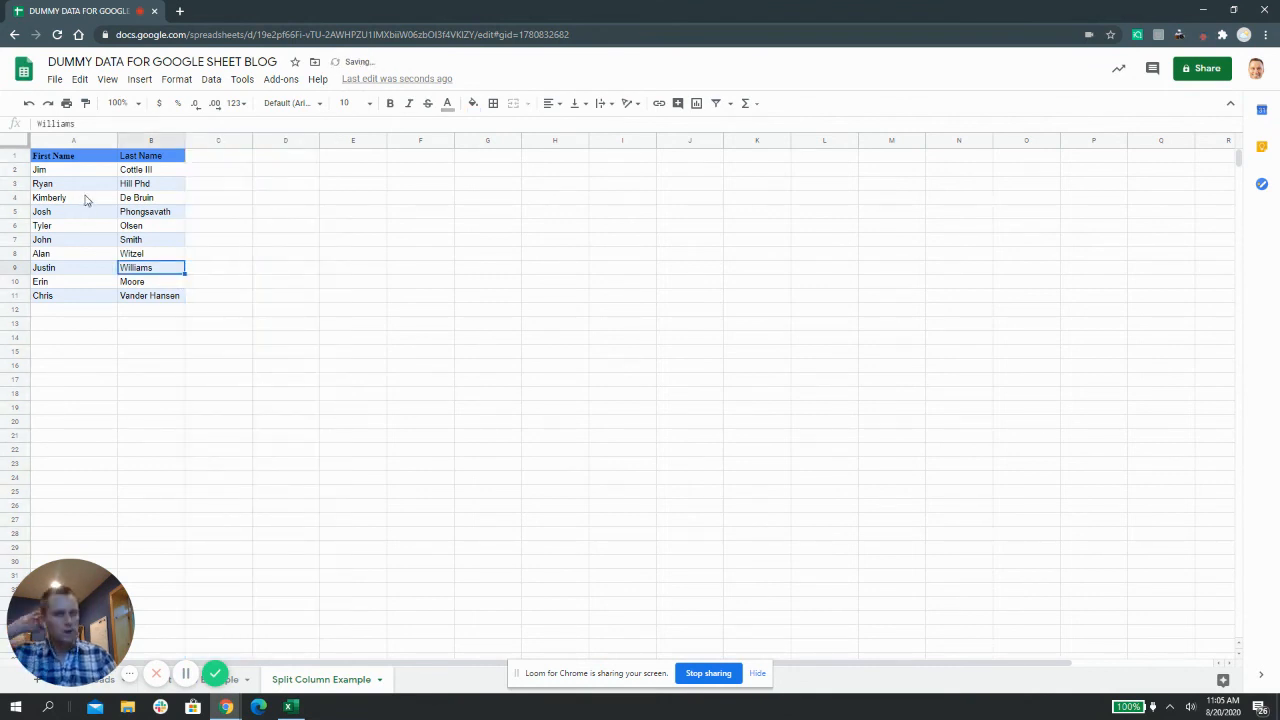